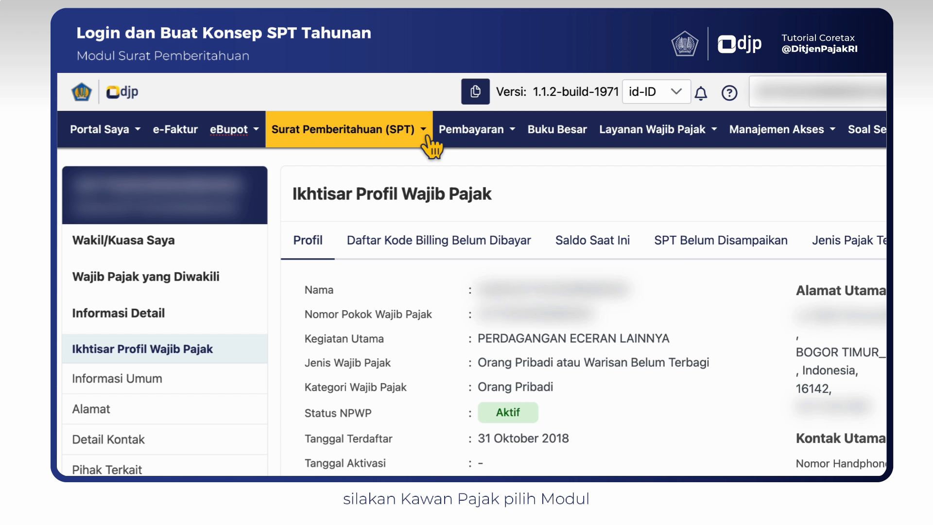
Start a new tax return draft from the Surat Pemberitahuan (SPT) module and choose PPh Orang Pribadi as the tax type
{"action": "left_click", "coordinate": [428, 139]}
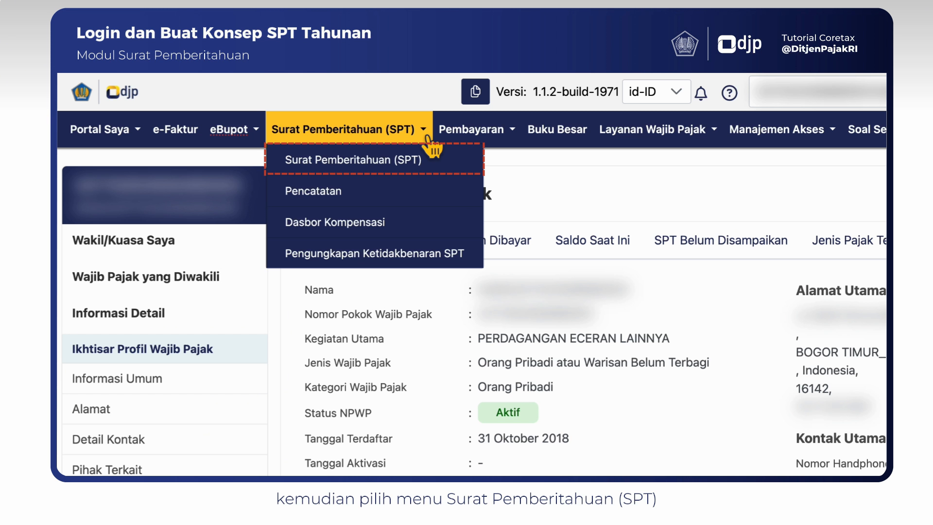
{"action": "left_click", "coordinate": [453, 164]}
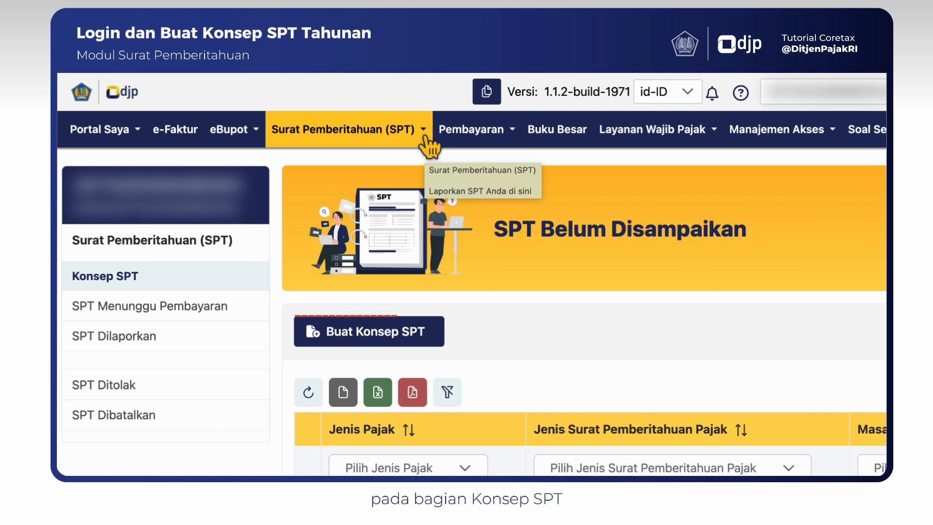
{"action": "left_click", "coordinate": [411, 335]}
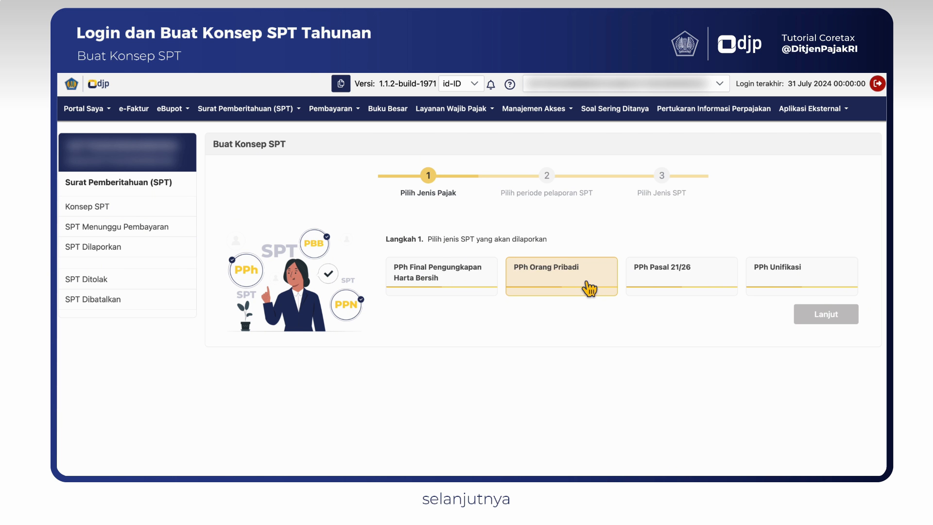
{"action": "left_click", "coordinate": [586, 282]}
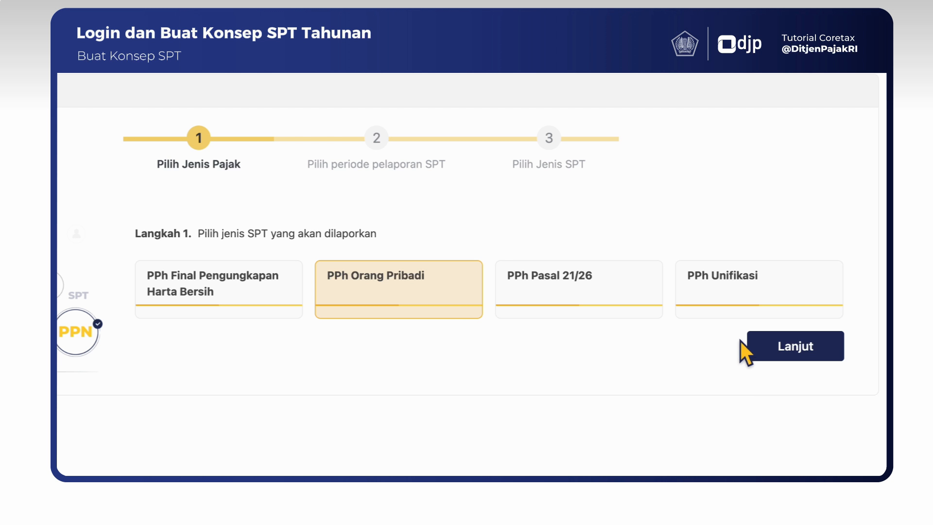
{"action": "left_click", "coordinate": [775, 353]}
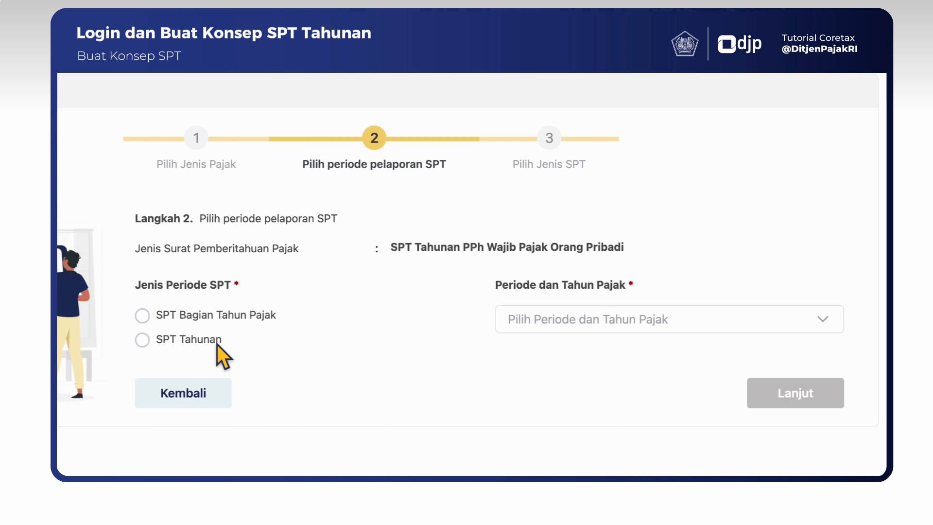
Set the reporting period type to SPT Tahunan with the tax period Januari - Desember 2025 and continue
{"action": "left_click", "coordinate": [144, 339]}
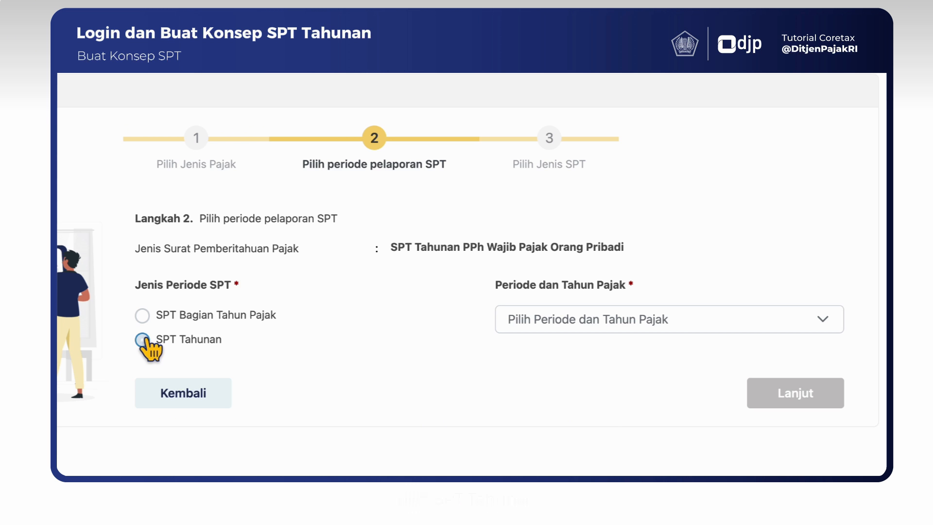
{"action": "left_click", "coordinate": [579, 340]}
{"action": "left_click", "coordinate": [568, 389]}
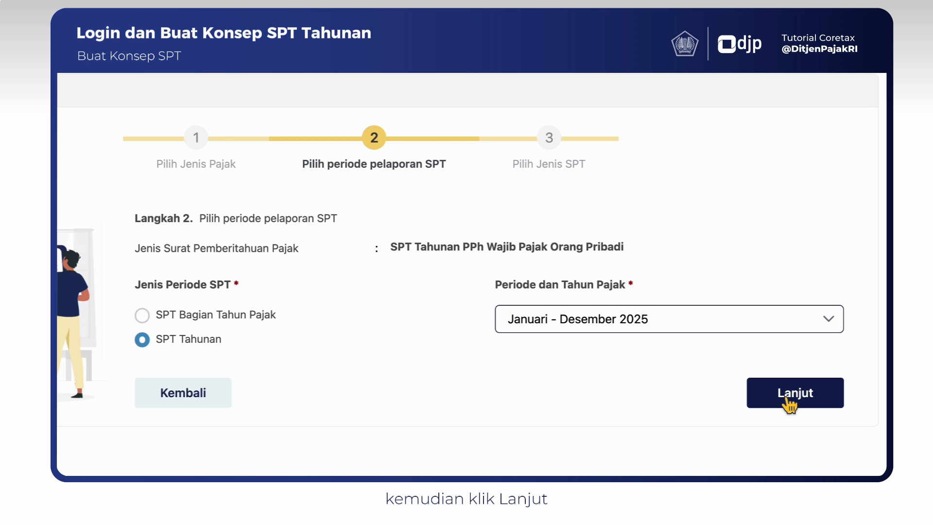
{"action": "left_click", "coordinate": [787, 400]}
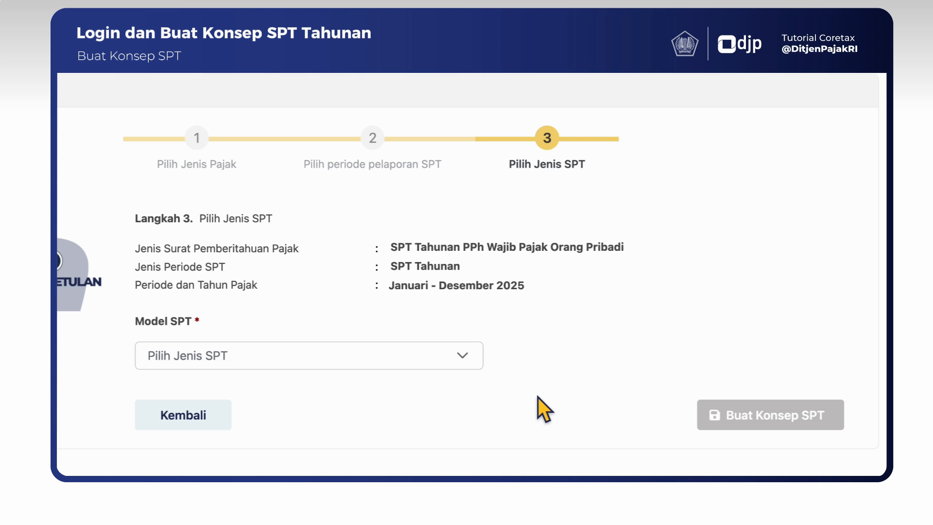
Create the SPT draft with the model Normal and open the new PPh Orang Pribadi draft for editing
{"action": "left_click", "coordinate": [461, 356]}
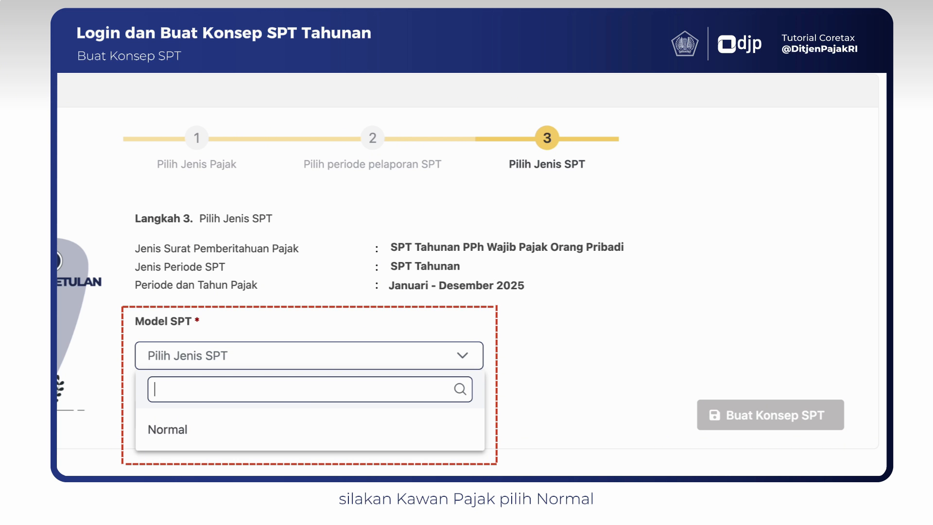
{"action": "left_click", "coordinate": [455, 428]}
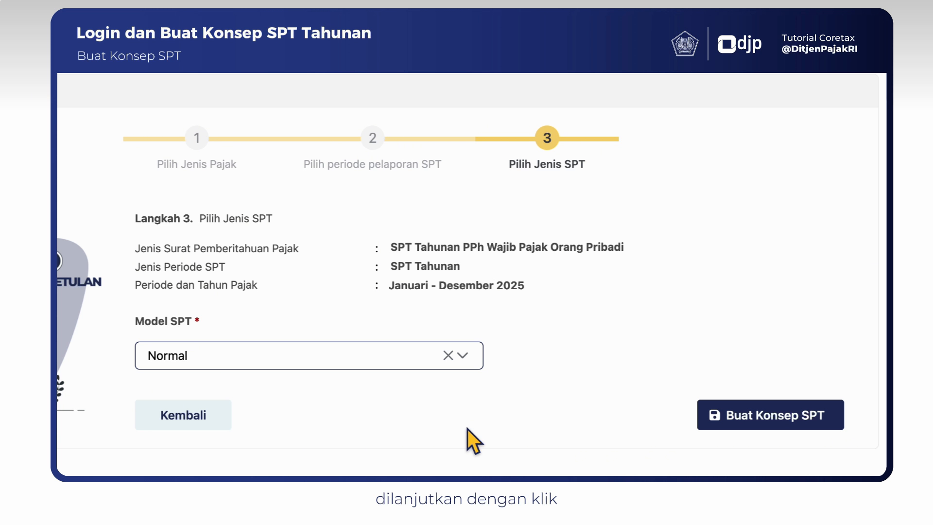
{"action": "left_click", "coordinate": [778, 426]}
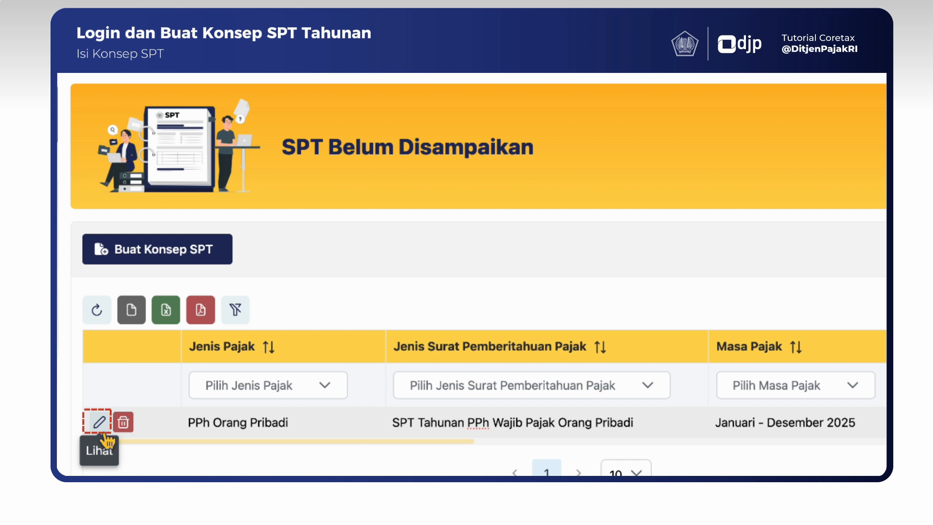
{"action": "left_click", "coordinate": [104, 435]}
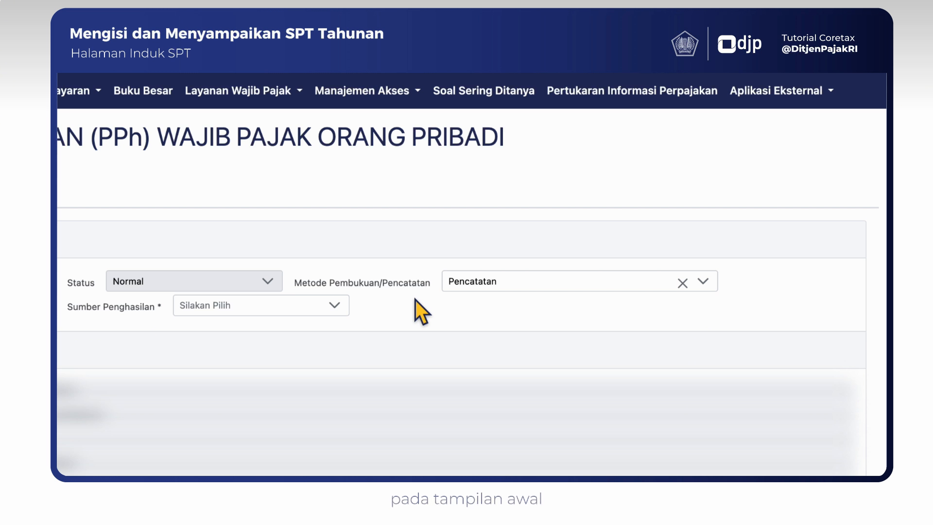
In the return's header, choose Pencatatan as the bookkeeping method and Kegiatan Usaha as the source of income
{"action": "left_click", "coordinate": [561, 281]}
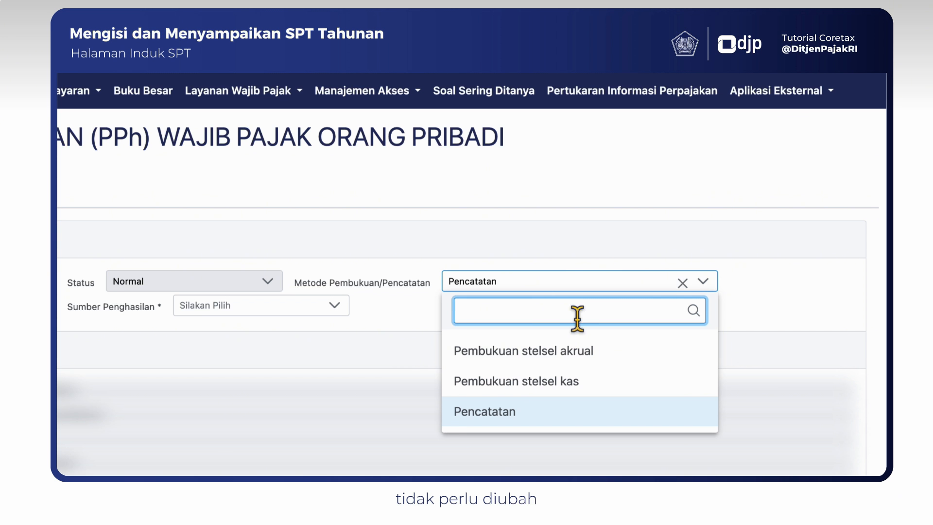
{"action": "left_click", "coordinate": [555, 411]}
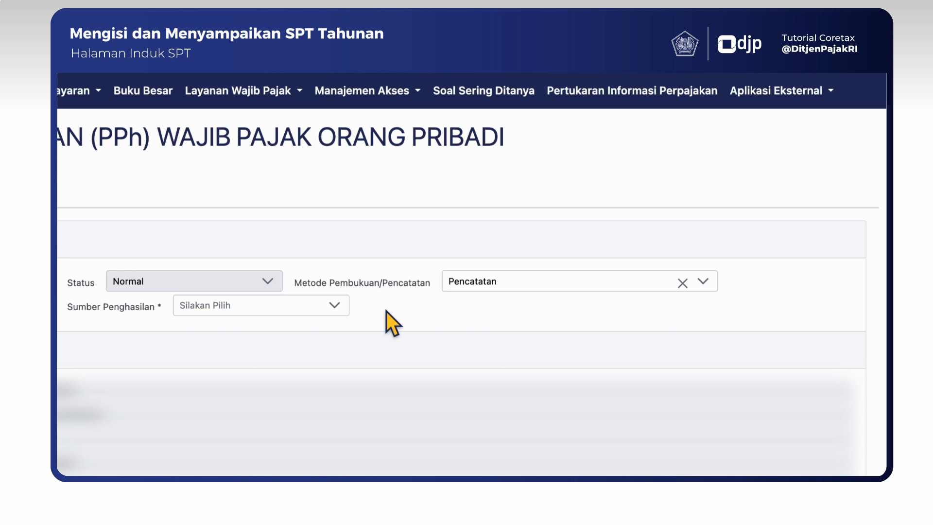
{"action": "left_click", "coordinate": [336, 311]}
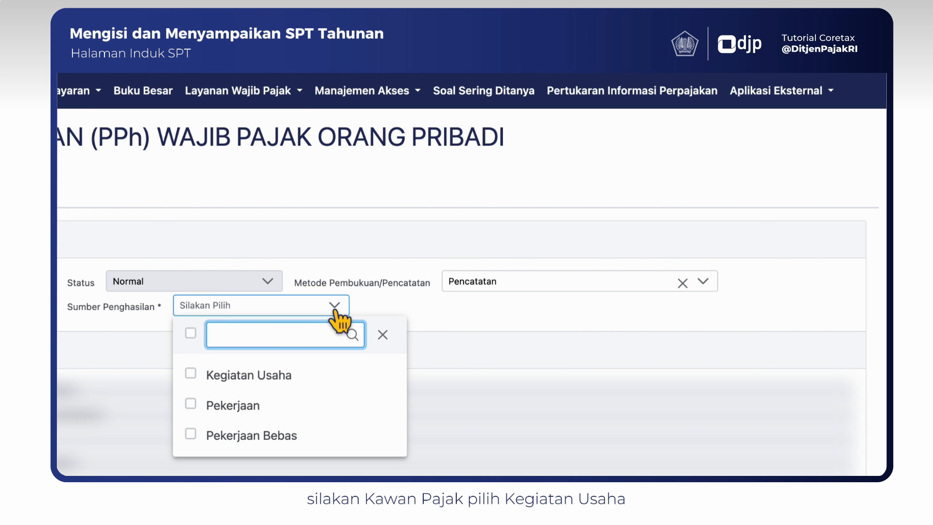
{"action": "left_click", "coordinate": [275, 374]}
{"action": "left_click", "coordinate": [430, 322]}
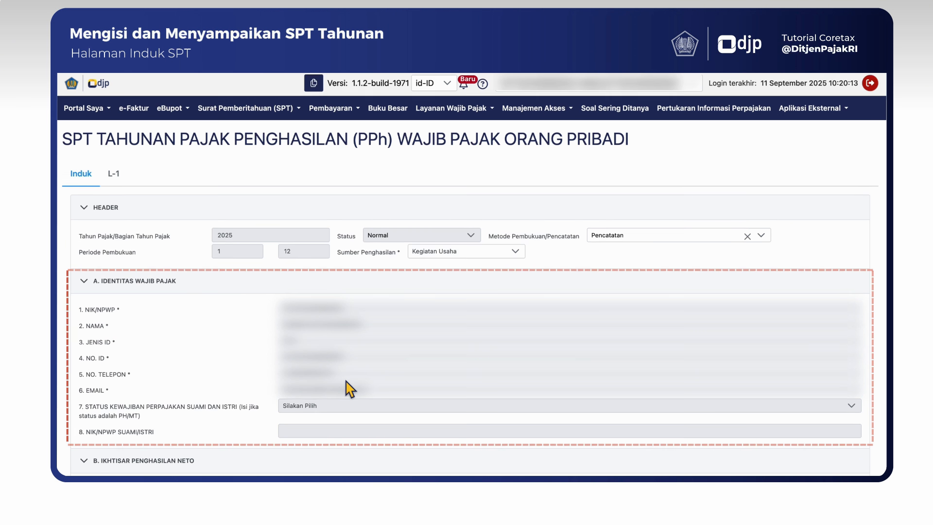
In section B, answer Tidak to domestic employment income (1.a) and Ya to domestic business or freelance income (1.b.1)
{"action": "scroll", "coordinate": [349, 389], "scroll_direction": "down", "scroll_amount": 4}
{"action": "scroll", "coordinate": [343, 381], "scroll_direction": "down", "scroll_amount": 1}
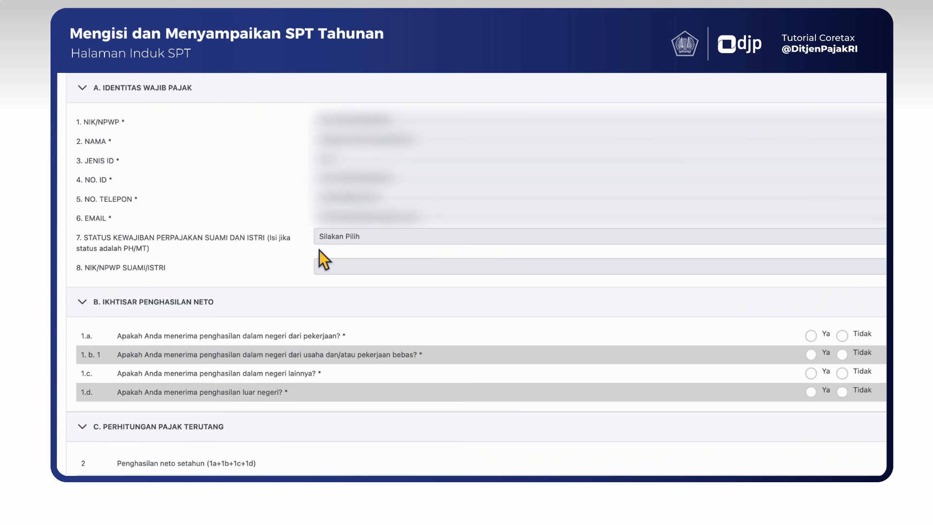
{"action": "scroll", "coordinate": [283, 225], "scroll_direction": "down", "scroll_amount": 3}
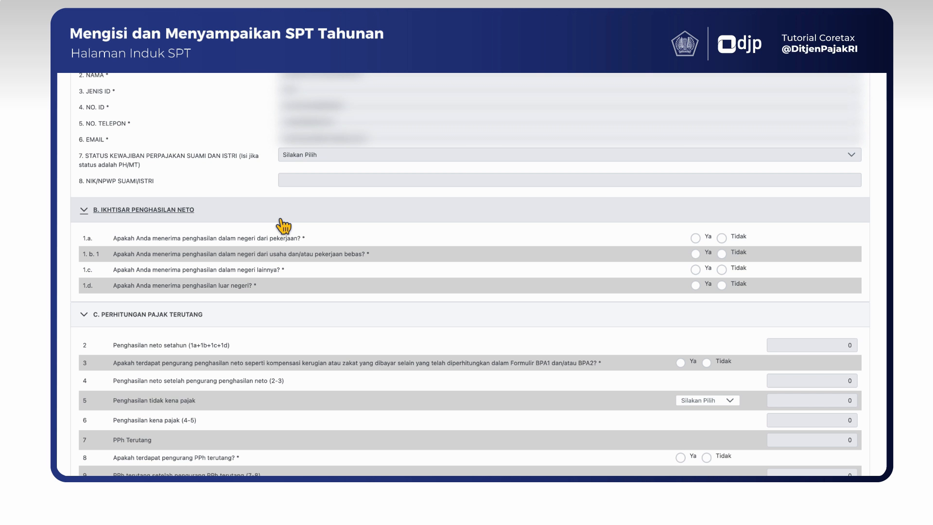
{"action": "scroll", "coordinate": [284, 224], "scroll_direction": "down", "scroll_amount": 2}
{"action": "scroll", "coordinate": [283, 225], "scroll_direction": "down", "scroll_amount": 3}
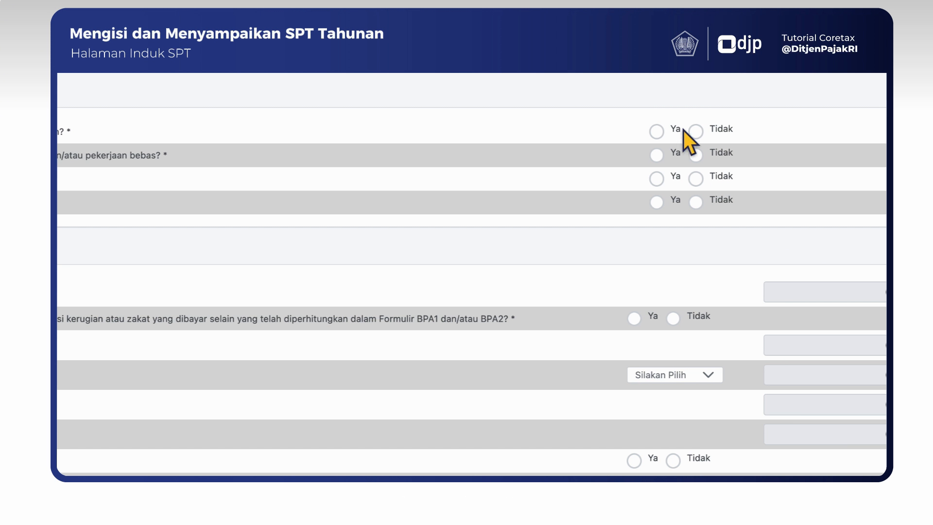
{"action": "left_click", "coordinate": [695, 131]}
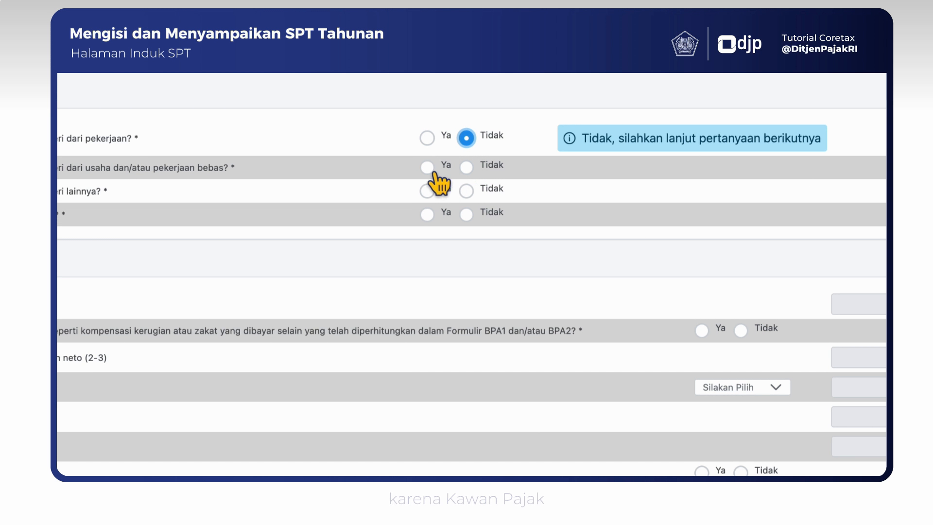
{"action": "left_click", "coordinate": [428, 168]}
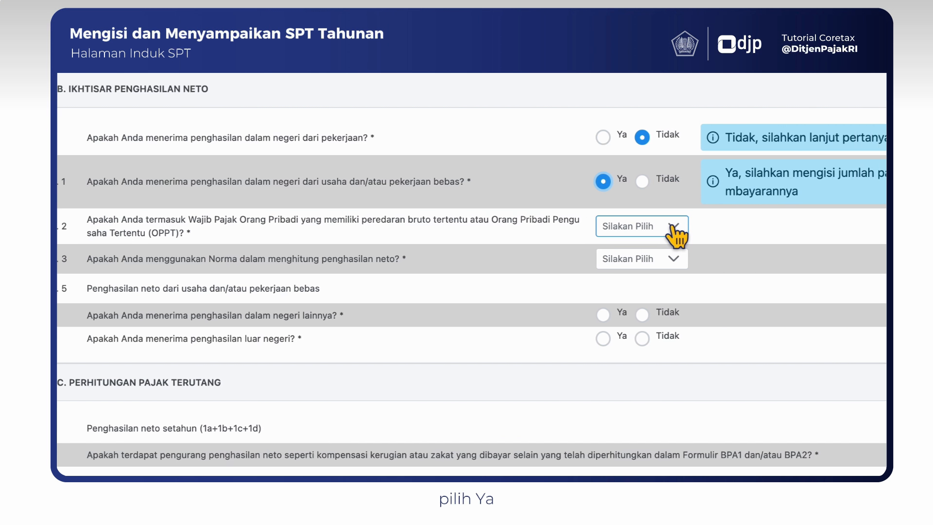
Answer 1.b.2 with Ya for certain gross turnover under final tax, and 1.b.3 with Tidak for only final-taxed business income without bookkeeping
{"action": "left_click", "coordinate": [673, 226]}
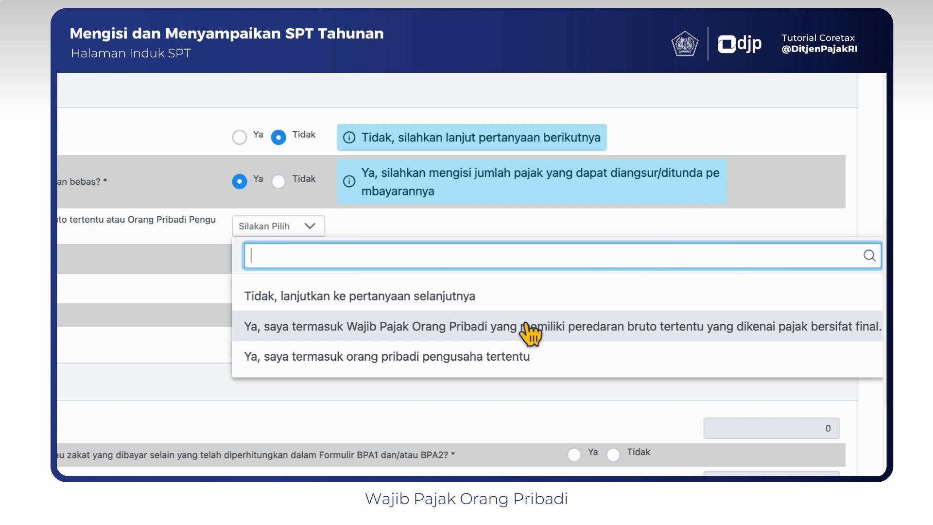
{"action": "left_click", "coordinate": [561, 335]}
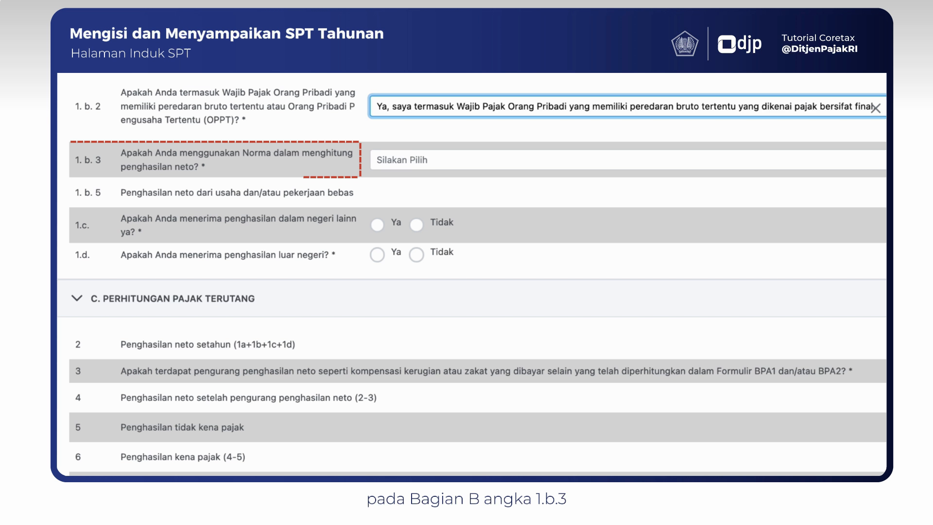
{"action": "left_click", "coordinate": [870, 165]}
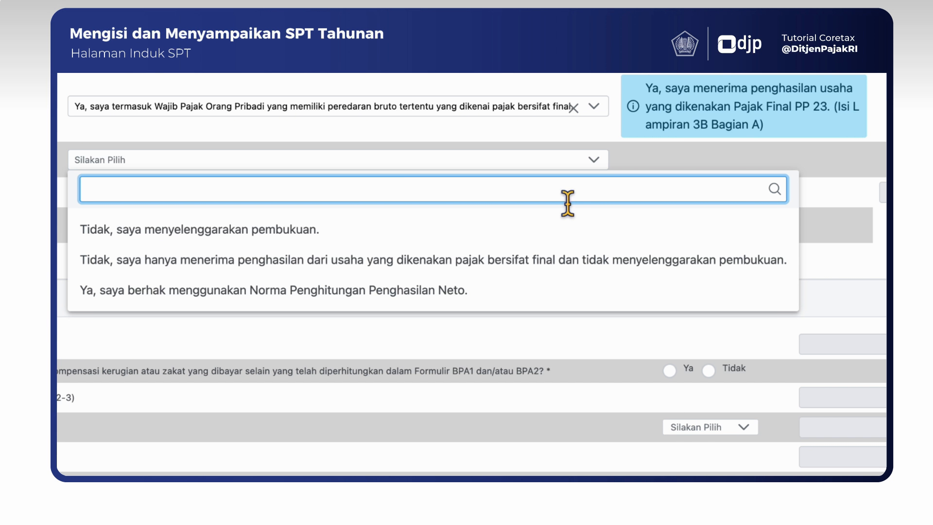
{"action": "left_click", "coordinate": [576, 268]}
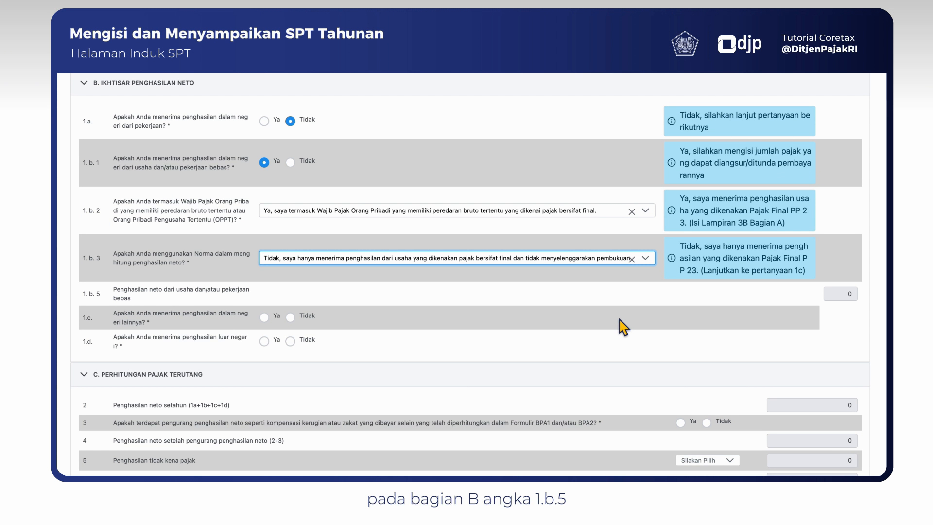
Answer Tidak to other domestic income (1.c) and to foreign income (1.d) in section B
{"action": "scroll", "coordinate": [663, 309], "scroll_direction": "down", "scroll_amount": 4}
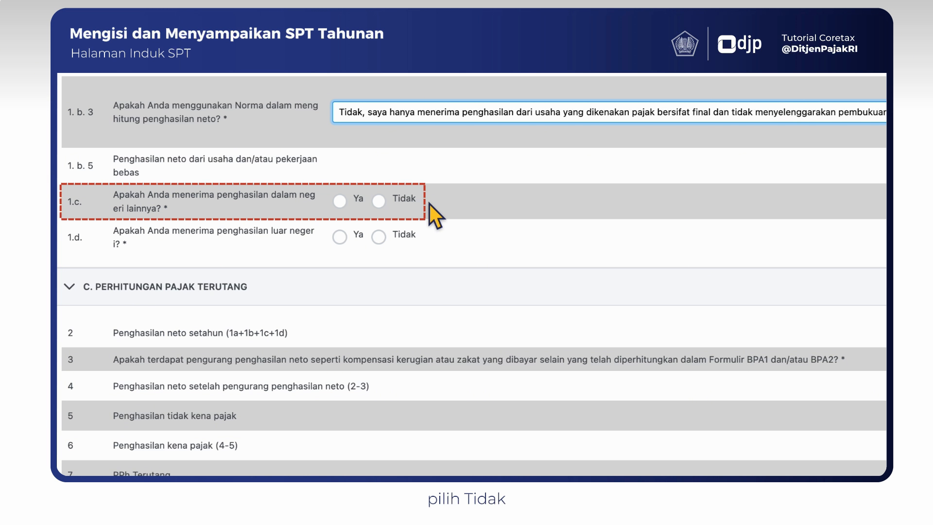
{"action": "left_click", "coordinate": [378, 200]}
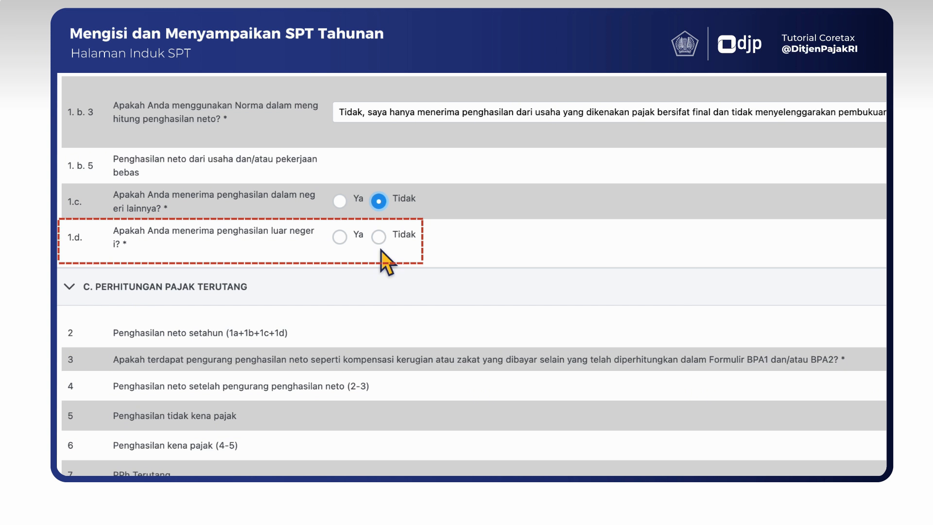
{"action": "left_click", "coordinate": [379, 237]}
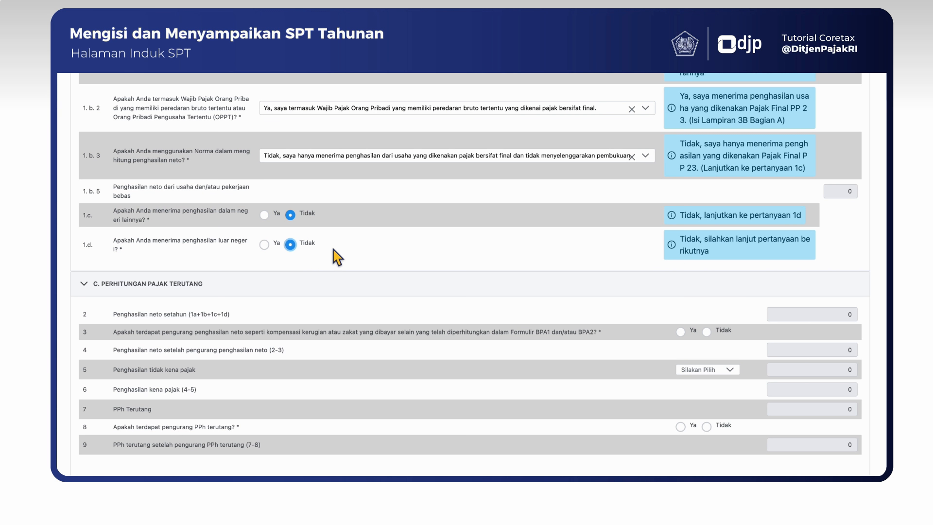
In section C, answer Tidak to net income deductions (item 3) and to reductions of tax payable (item 8)
{"action": "scroll", "coordinate": [338, 256], "scroll_direction": "down", "scroll_amount": 4}
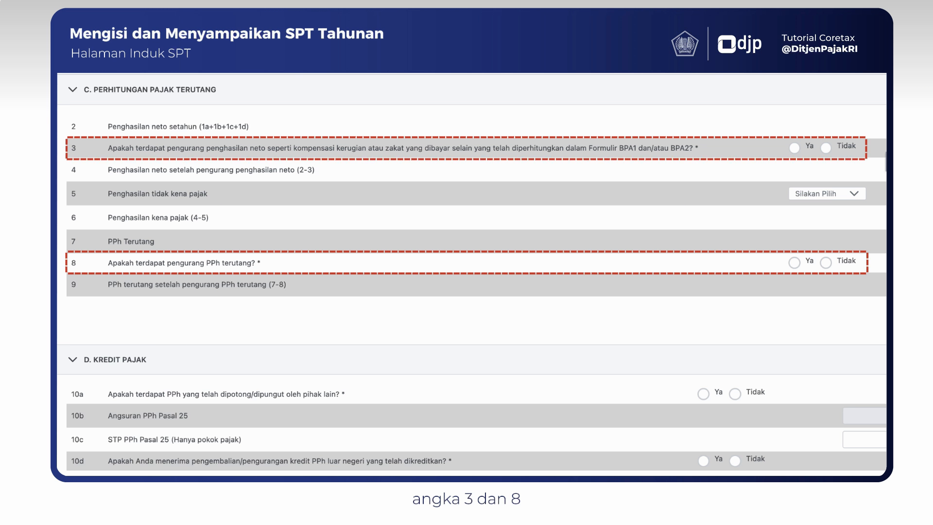
{"action": "left_click", "coordinate": [825, 147]}
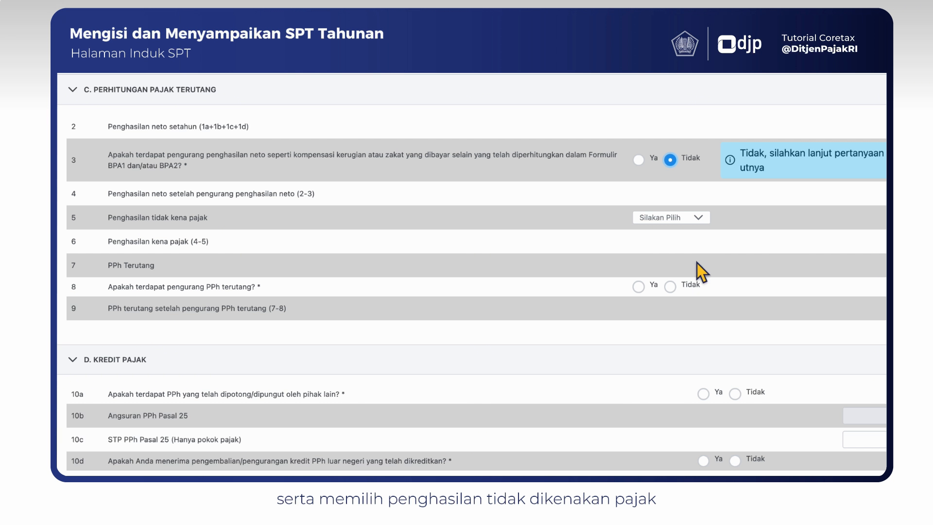
{"action": "left_click", "coordinate": [669, 285]}
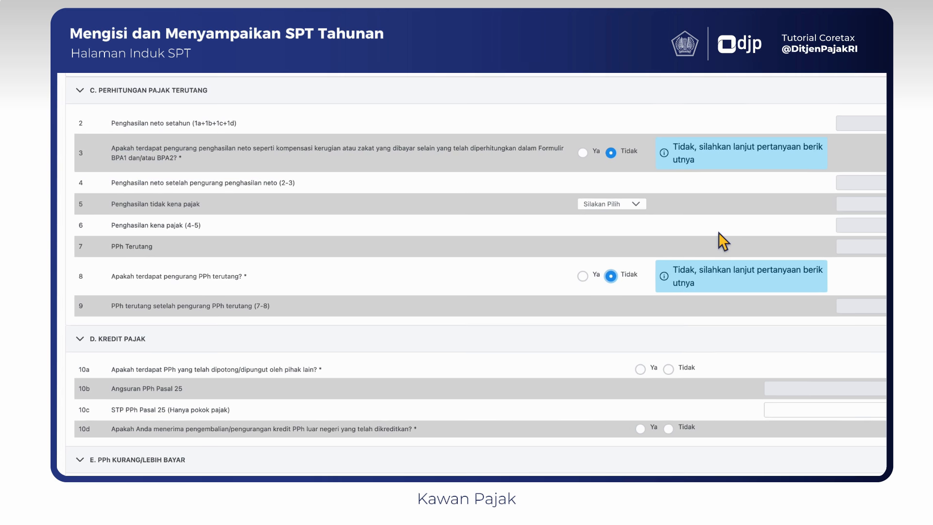
In section D, answer Tidak to tax withheld by other parties (10a) and to refunded or reduced foreign tax credits (10d)
{"action": "scroll", "coordinate": [747, 248], "scroll_direction": "down", "scroll_amount": 5}
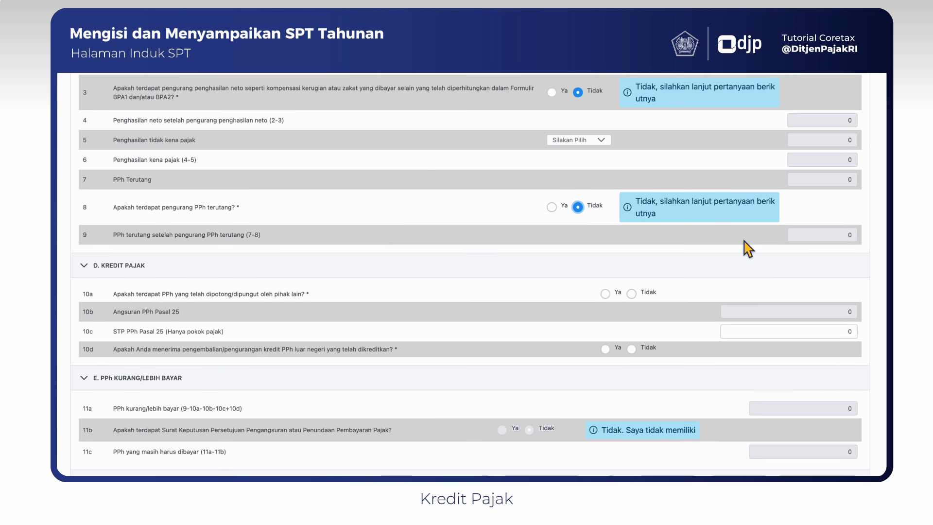
{"action": "scroll", "coordinate": [745, 244], "scroll_direction": "down", "scroll_amount": 1}
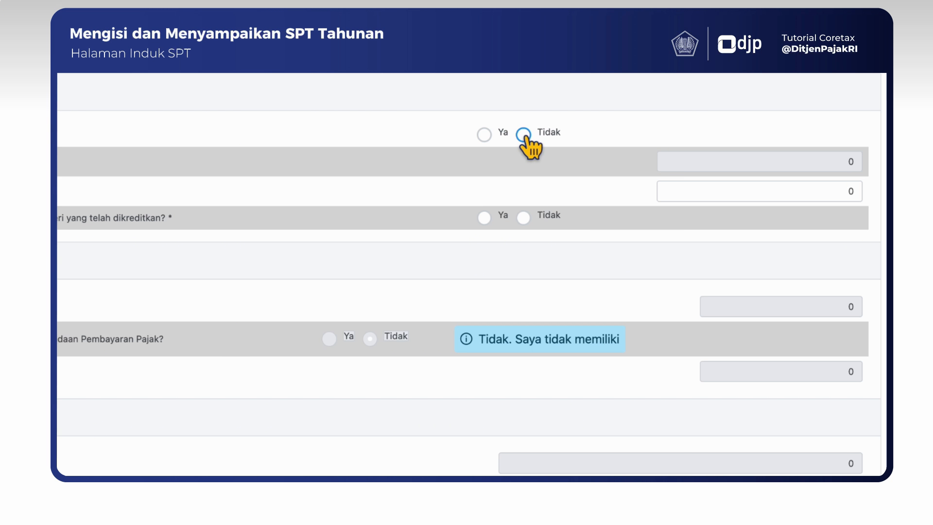
{"action": "left_click", "coordinate": [523, 134]}
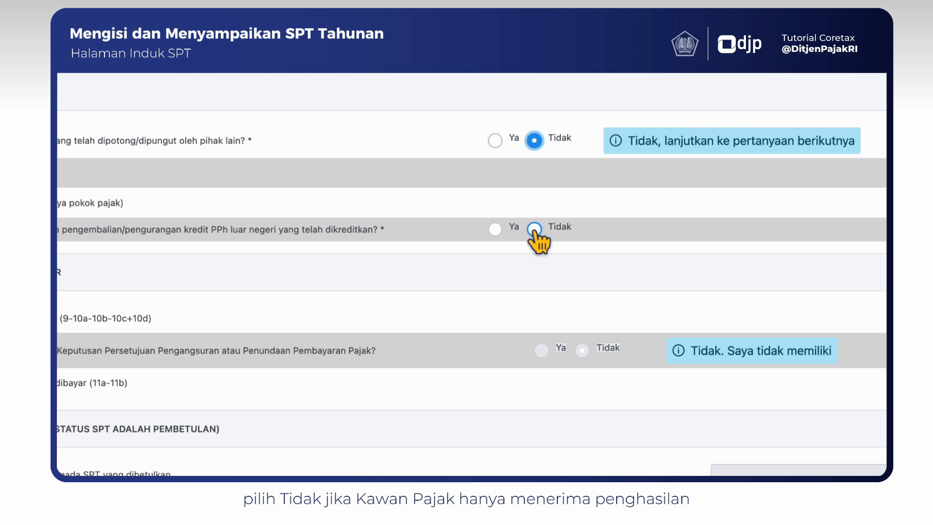
{"action": "left_click", "coordinate": [603, 229]}
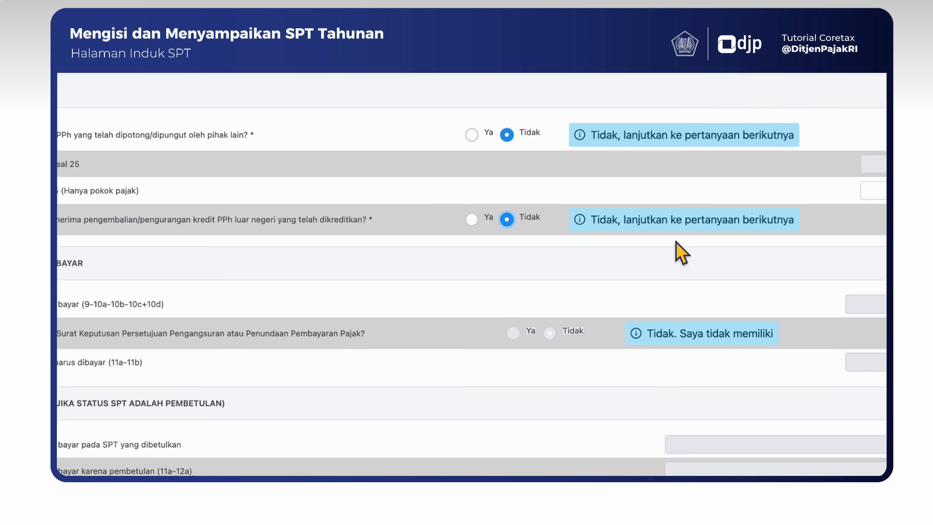
In section H, answer Tidak to all three PPh Pasal 25 instalment questions, 13a, 13b and 13c
{"action": "scroll", "coordinate": [626, 209], "scroll_direction": "down", "scroll_amount": 3}
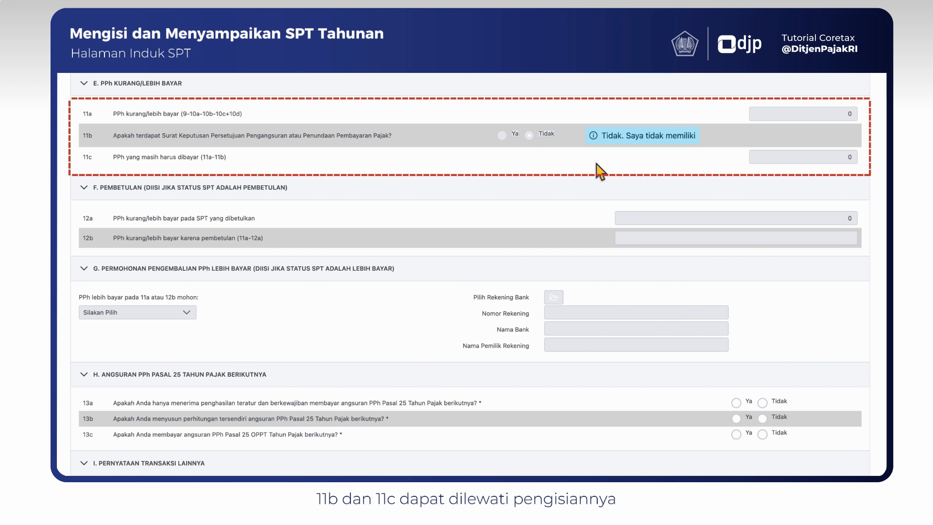
{"action": "scroll", "coordinate": [563, 168], "scroll_direction": "down", "scroll_amount": 3}
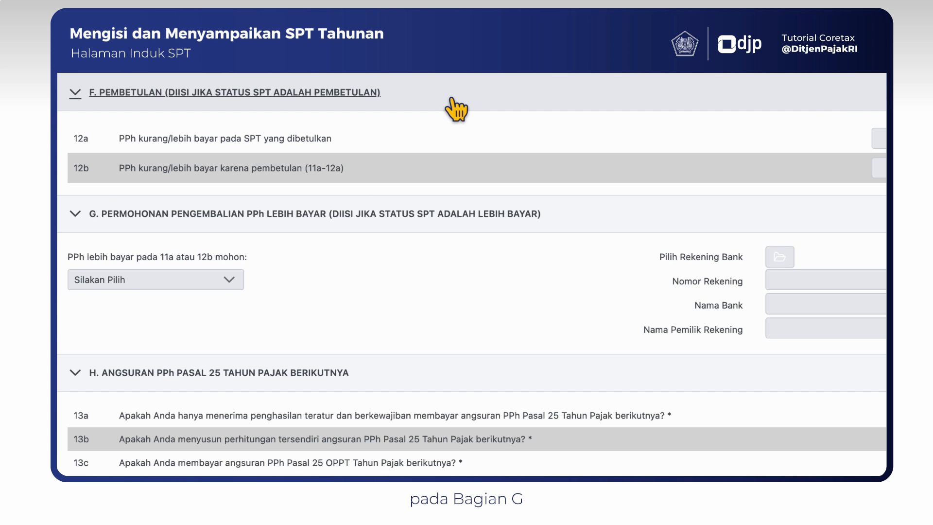
{"action": "scroll", "coordinate": [450, 100], "scroll_direction": "down", "scroll_amount": 3}
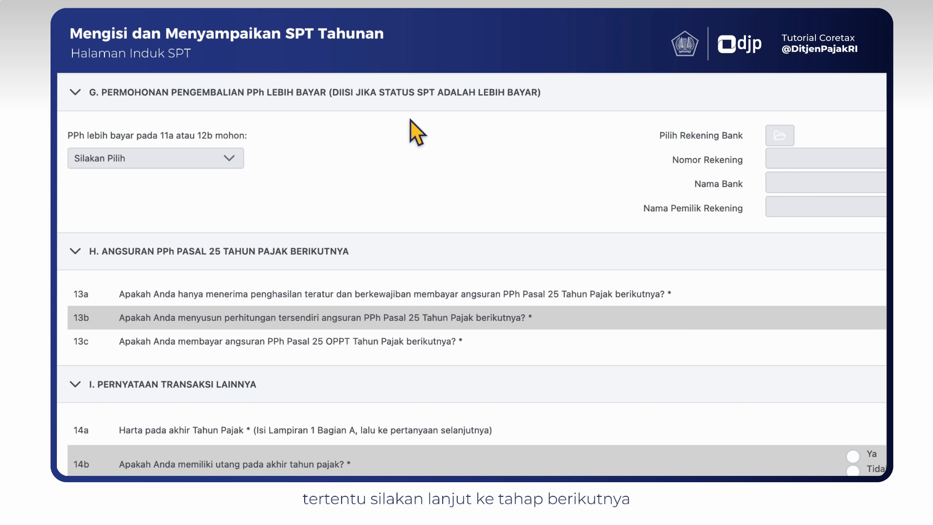
{"action": "scroll", "coordinate": [443, 183], "scroll_direction": "down", "scroll_amount": 3}
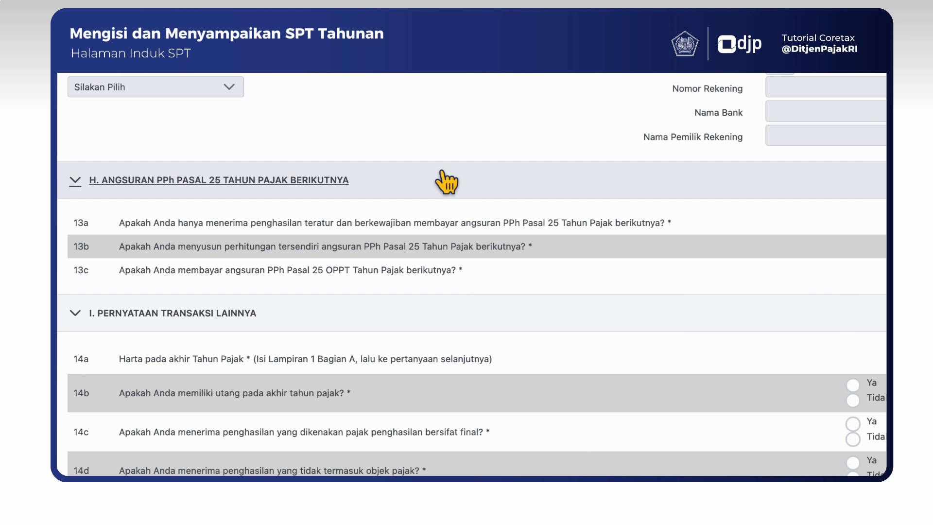
{"action": "scroll", "coordinate": [444, 182], "scroll_direction": "down", "scroll_amount": 1}
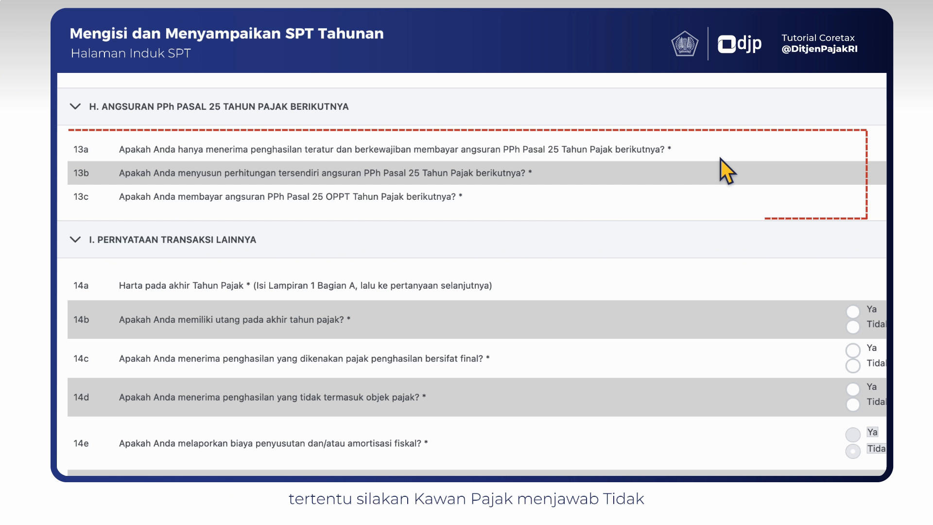
{"action": "scroll", "coordinate": [721, 159], "scroll_direction": "right", "scroll_amount": 10}
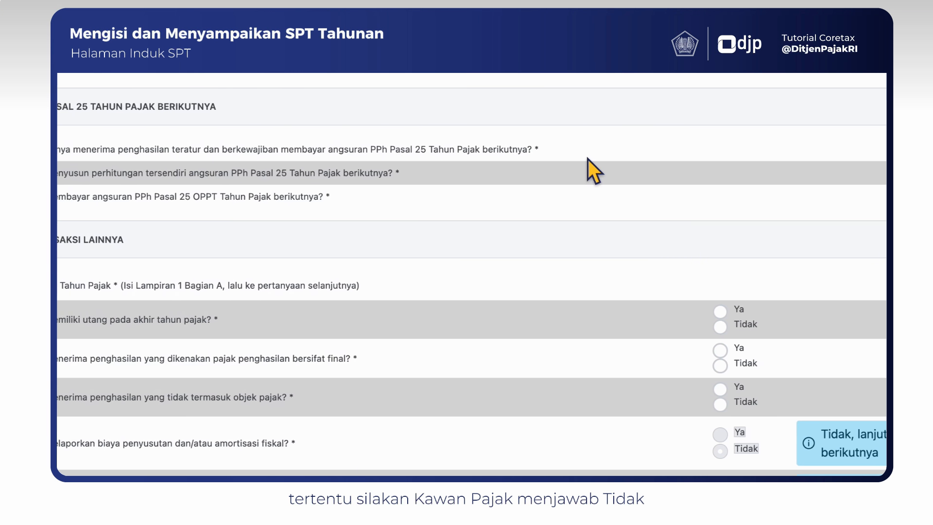
{"action": "scroll", "coordinate": [731, 163], "scroll_direction": "right", "scroll_amount": 2}
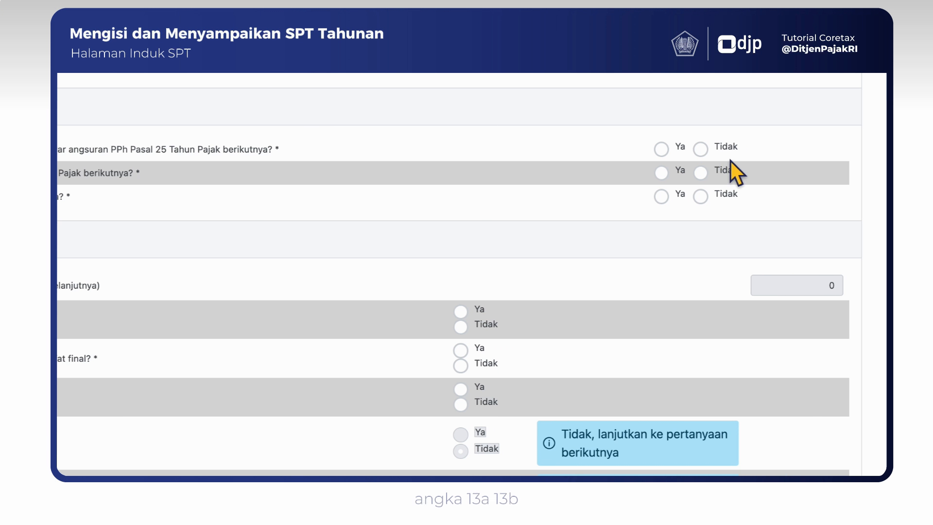
{"action": "left_click", "coordinate": [699, 149]}
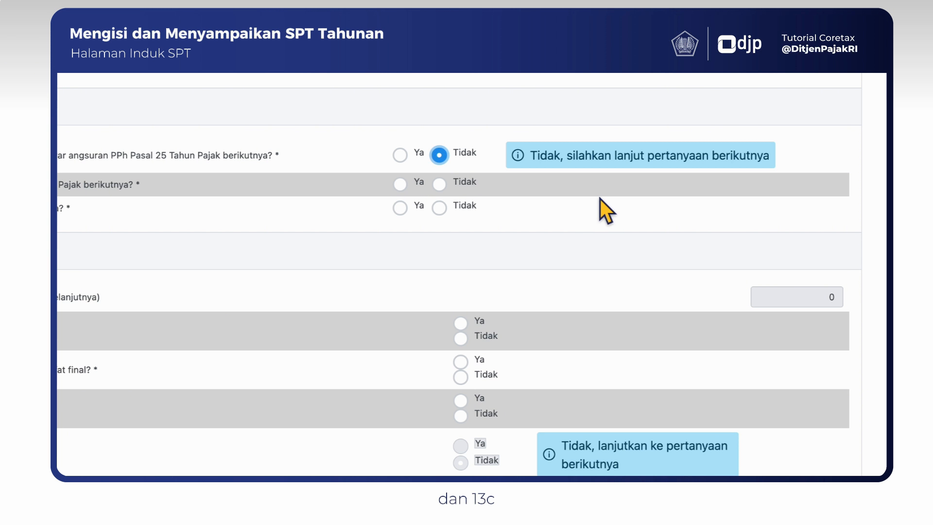
{"action": "left_click", "coordinate": [439, 184]}
{"action": "left_click", "coordinate": [439, 219]}
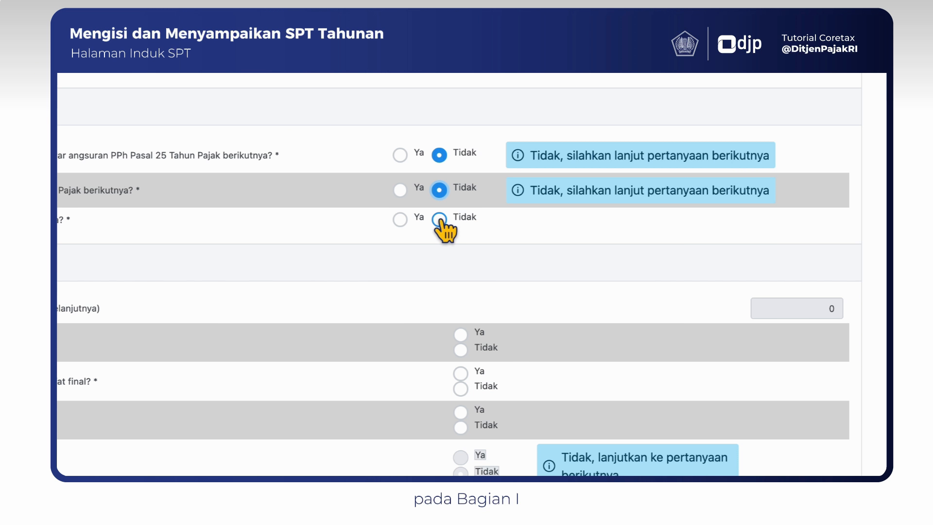
In section I, answer Ya to having debts at year end (14b) and to receiving final-taxed income (14c)
{"action": "scroll", "coordinate": [793, 221], "scroll_direction": "down", "scroll_amount": 4}
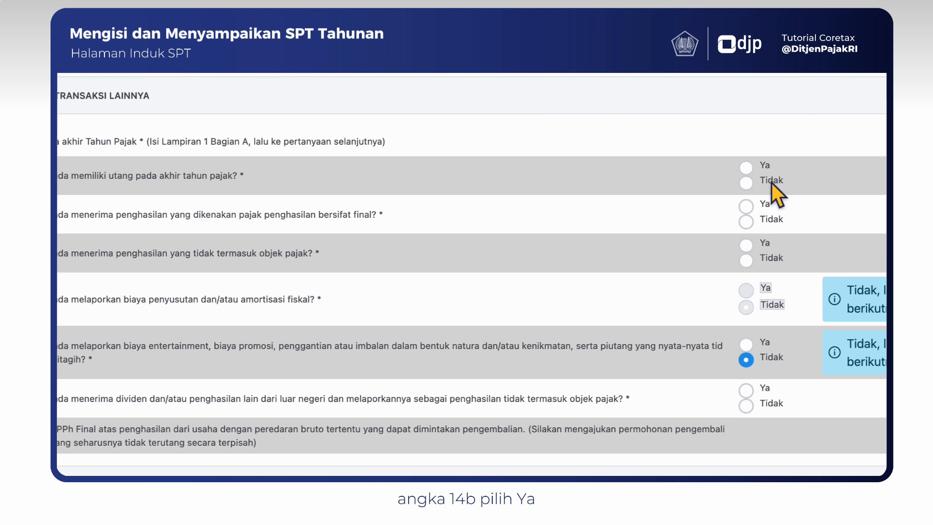
{"action": "left_click", "coordinate": [482, 166]}
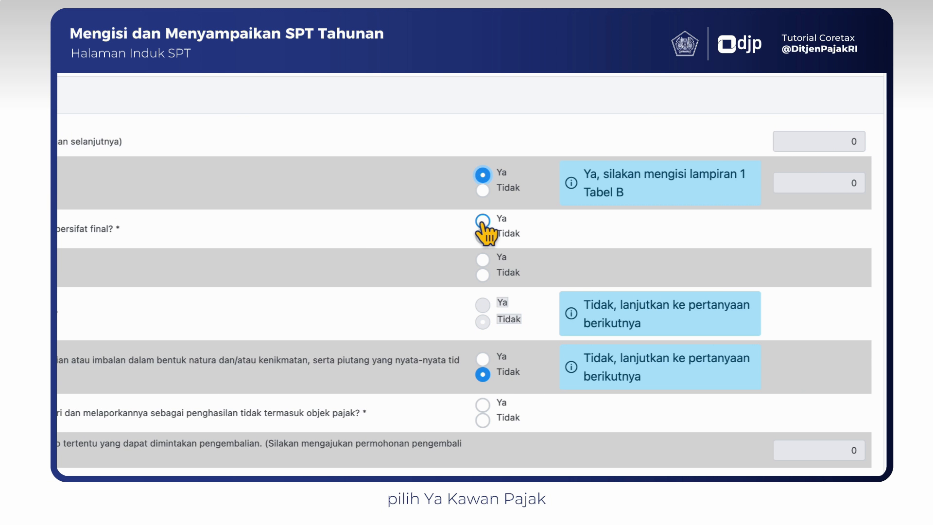
{"action": "left_click", "coordinate": [849, 221]}
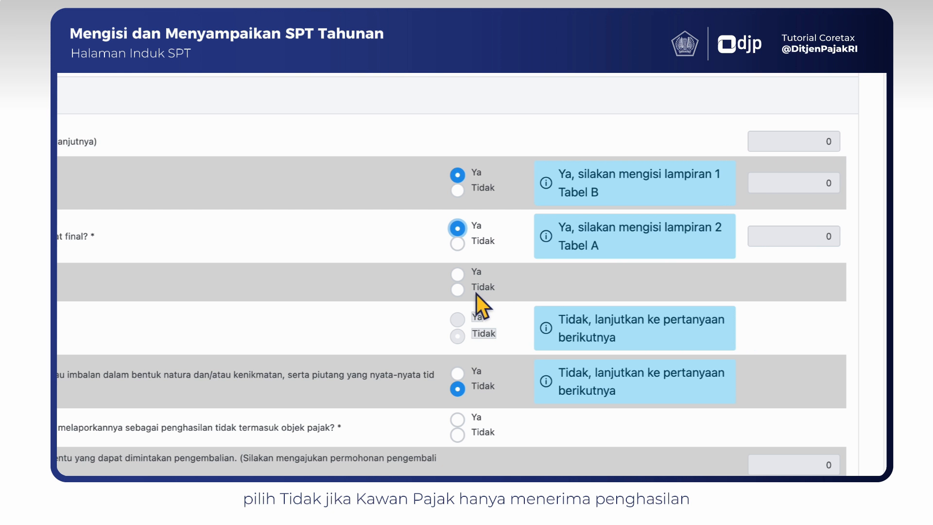
Answer Tidak to non-taxable income (14d), entertainment and promotion costs (14f), and foreign dividends or other foreign income reported as non-taxable (14g)
{"action": "left_click", "coordinate": [457, 290]}
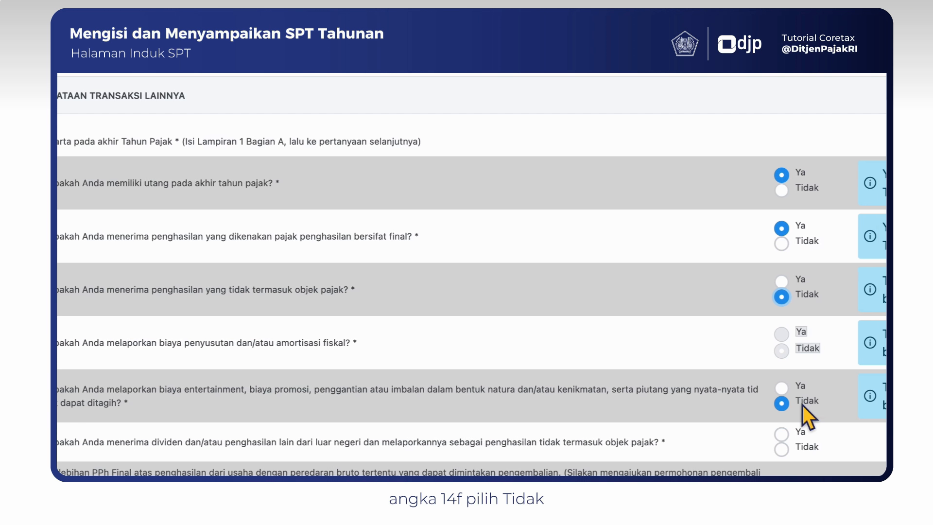
{"action": "left_click", "coordinate": [494, 403]}
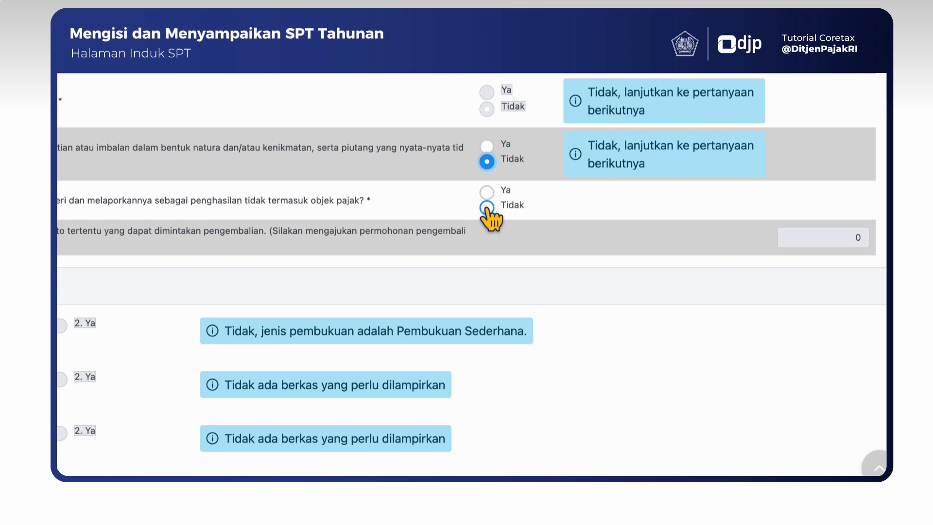
{"action": "left_click", "coordinate": [486, 207]}
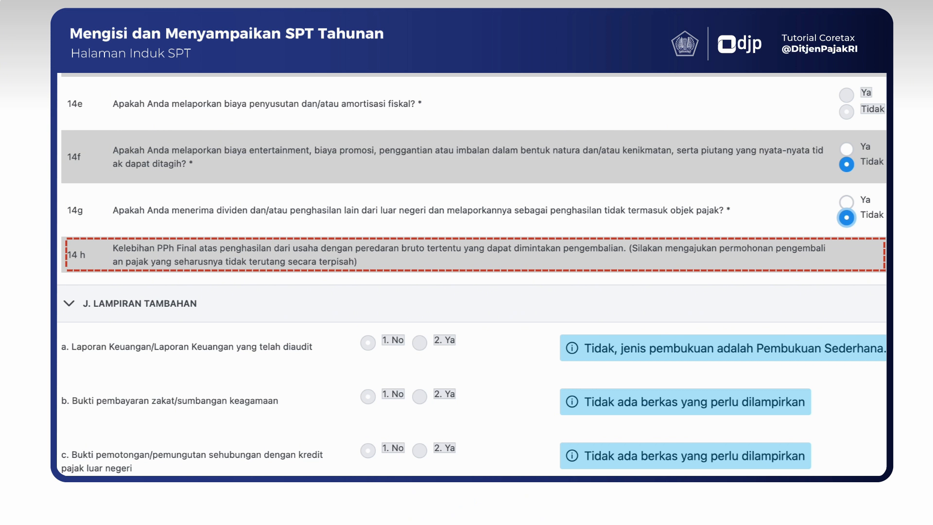
In section J, answer No to Surat Kuasa (item d) and to Dokumen Lainnya (item e)
{"action": "scroll", "coordinate": [471, 272], "scroll_direction": "down", "scroll_amount": 3}
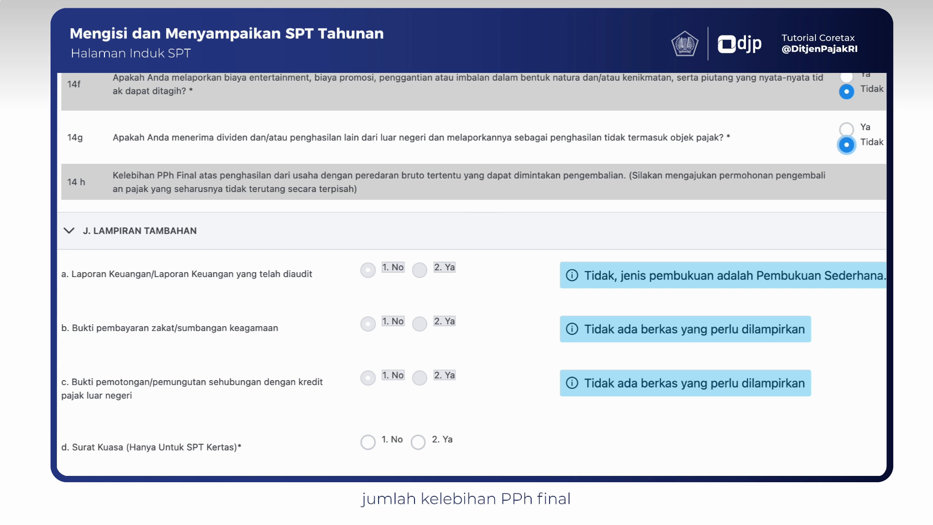
{"action": "scroll", "coordinate": [471, 272], "scroll_direction": "down", "scroll_amount": 3}
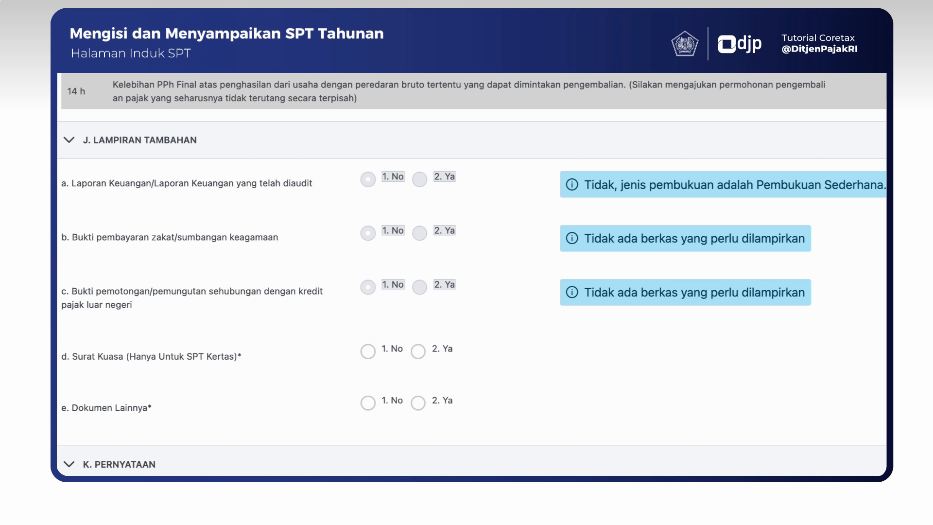
{"action": "scroll", "coordinate": [472, 275], "scroll_direction": "down", "scroll_amount": 4}
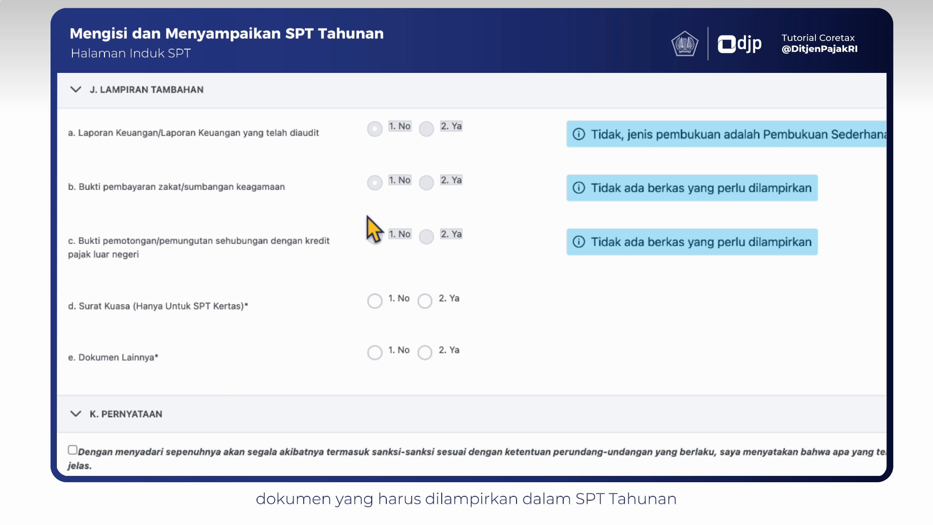
{"action": "left_click", "coordinate": [375, 302]}
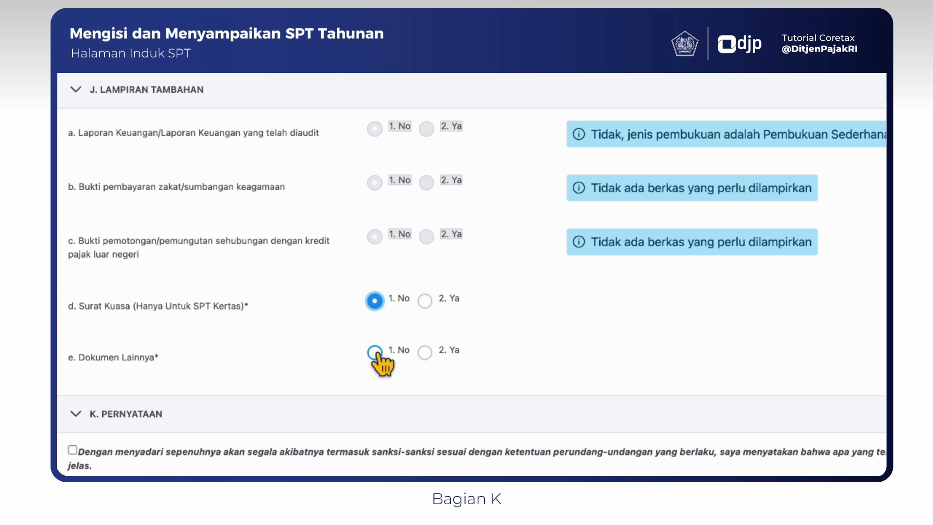
{"action": "left_click", "coordinate": [376, 351]}
Accept the declaration in section K and save the return as a draft
{"action": "scroll", "coordinate": [375, 345], "scroll_direction": "down", "scroll_amount": 7}
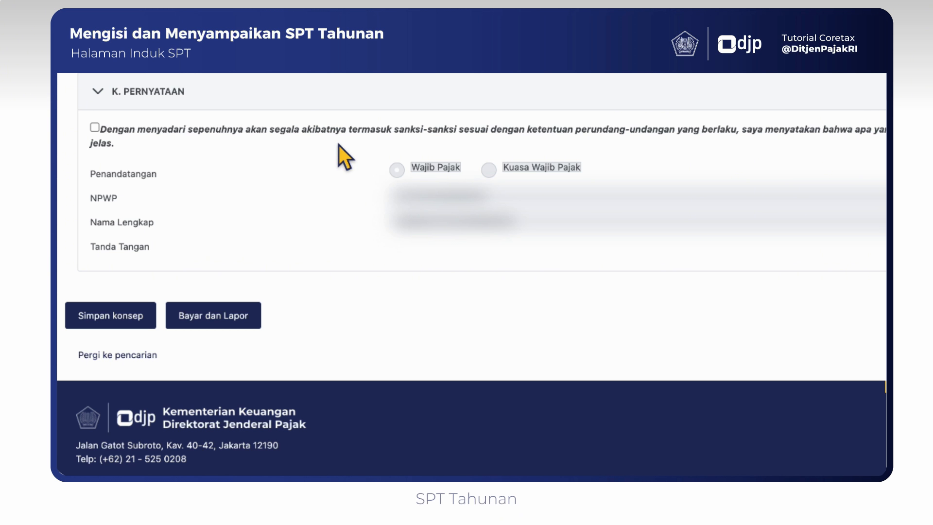
{"action": "left_click", "coordinate": [99, 135]}
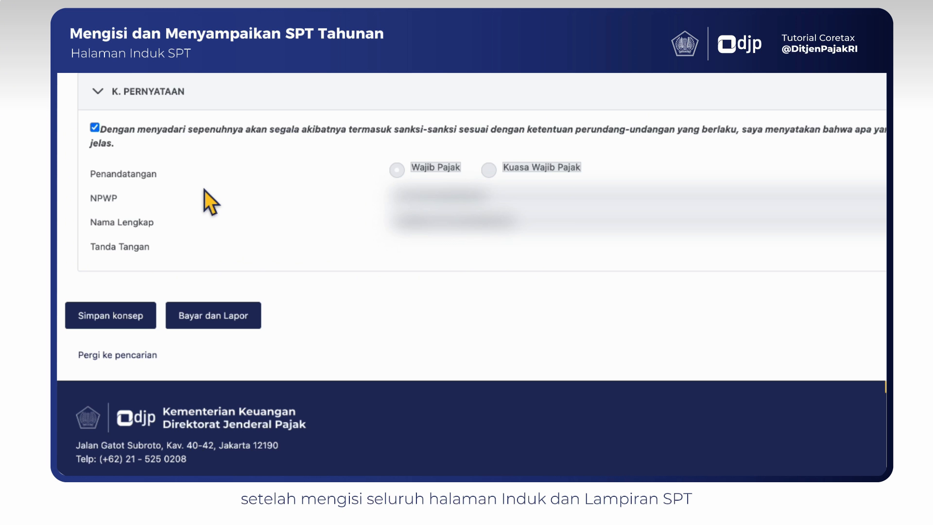
{"action": "left_click", "coordinate": [147, 314]}
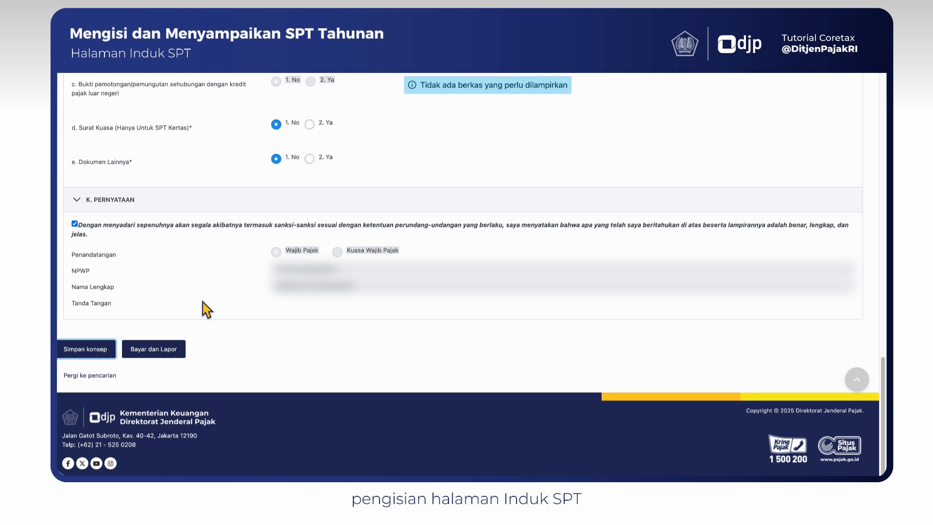
Return to the start of the tax return and open attachment L-3B
{"action": "scroll", "coordinate": [206, 309], "scroll_direction": "up", "scroll_amount": 15}
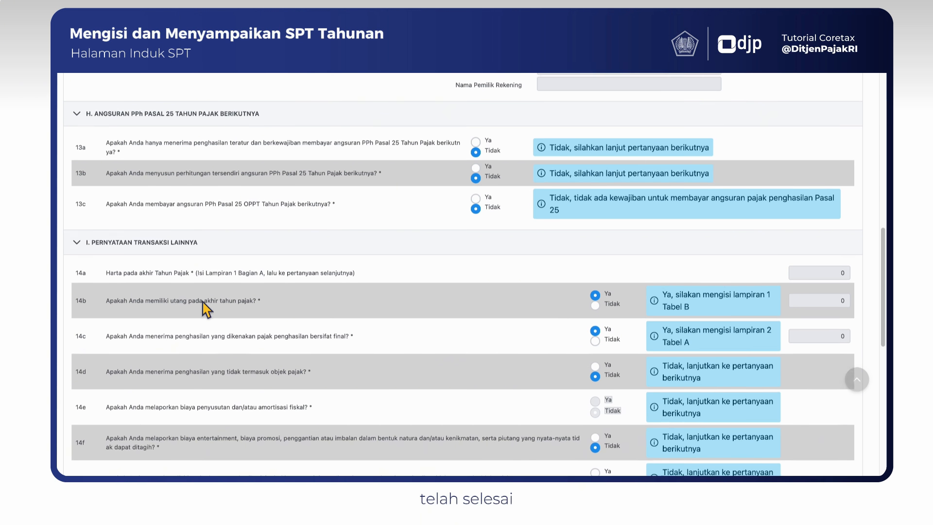
{"action": "scroll", "coordinate": [202, 302], "scroll_direction": "up", "scroll_amount": 15}
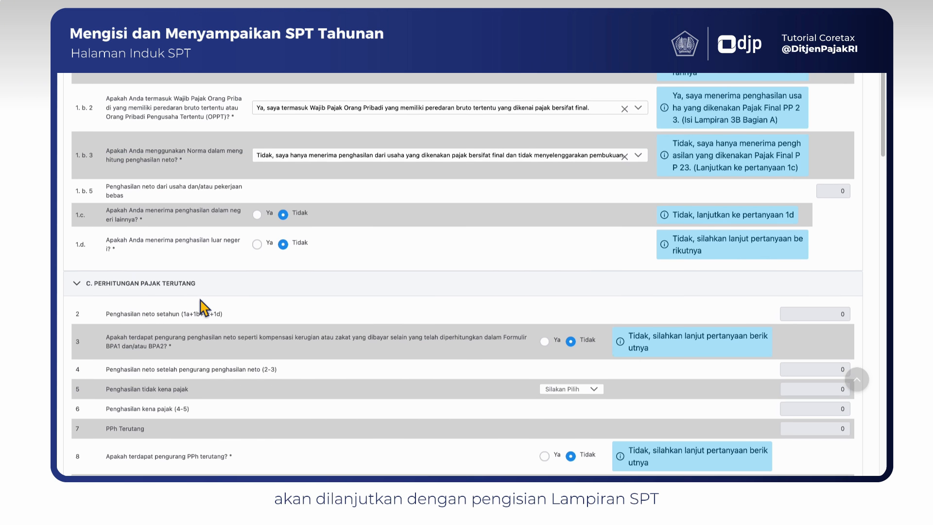
{"action": "scroll", "coordinate": [203, 307], "scroll_direction": "up", "scroll_amount": 15}
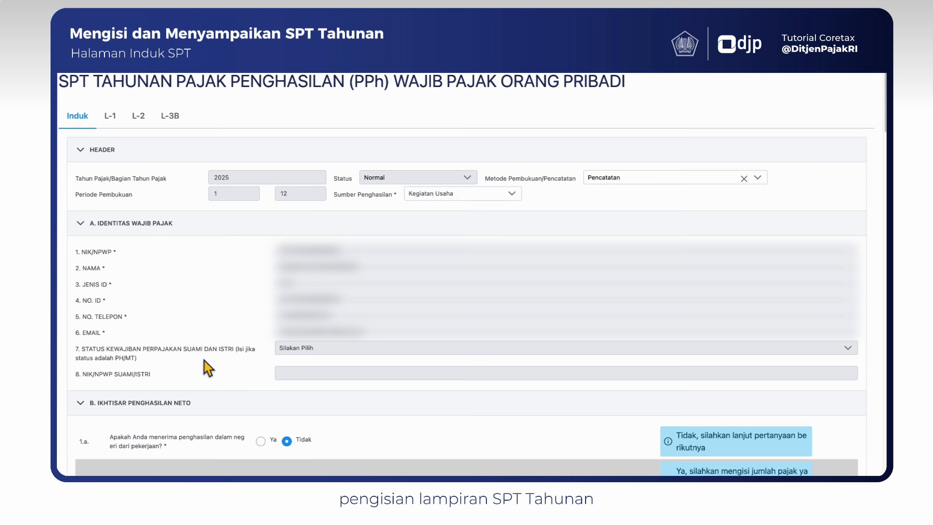
{"action": "scroll", "coordinate": [208, 369], "scroll_direction": "up", "scroll_amount": 3}
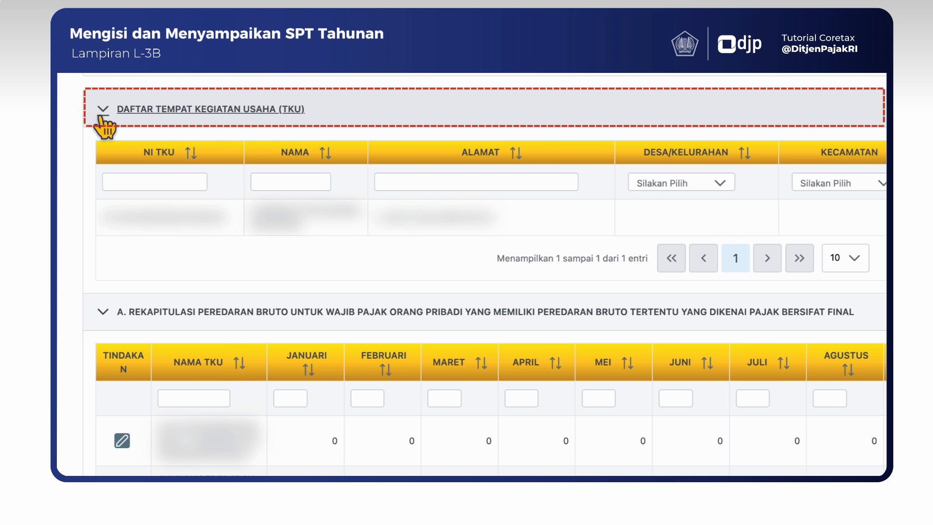
Review the sections of attachment L-3B by collapsing the TKU list and the turnover recapitulations and expanding them again
{"action": "left_click", "coordinate": [102, 110]}
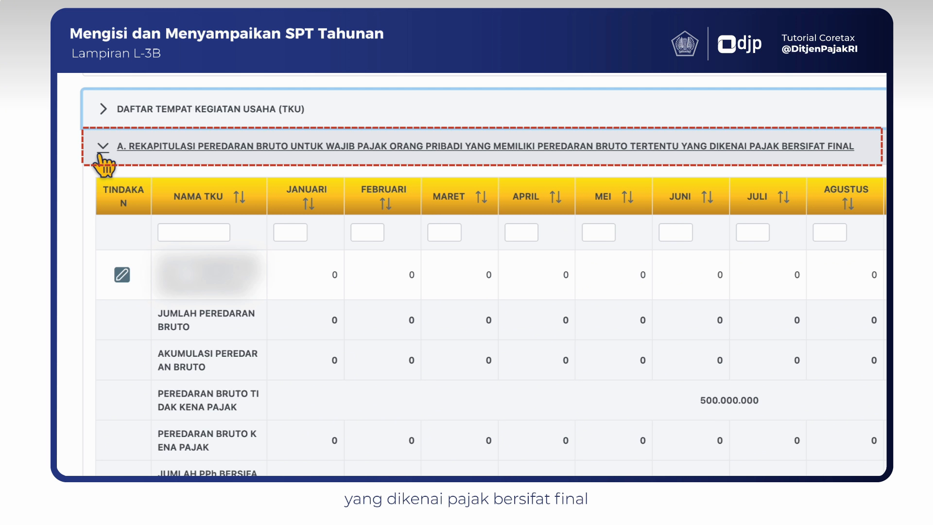
{"action": "left_click", "coordinate": [103, 146]}
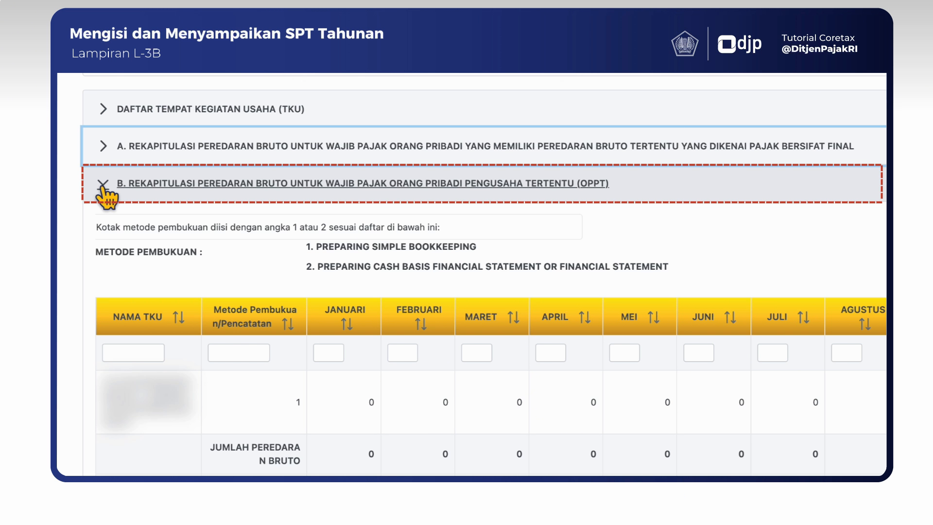
{"action": "left_click", "coordinate": [103, 186]}
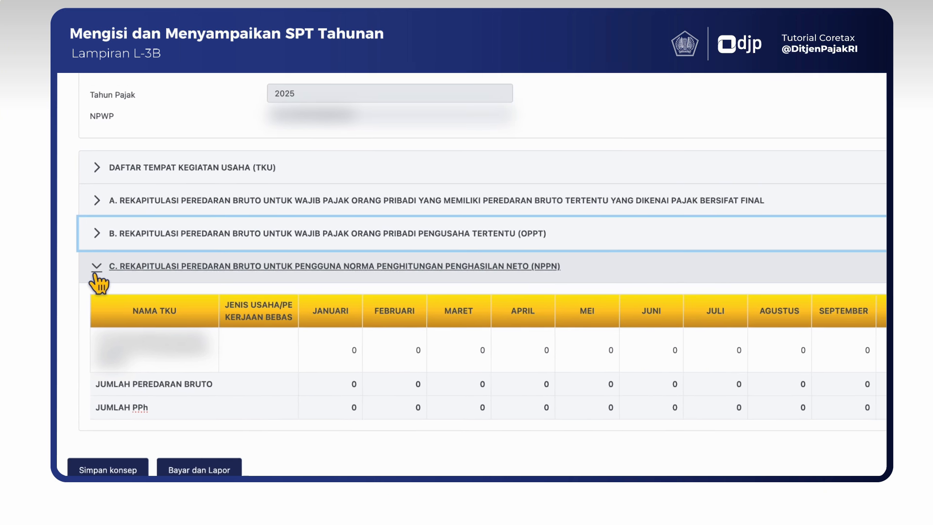
{"action": "left_click", "coordinate": [84, 340]}
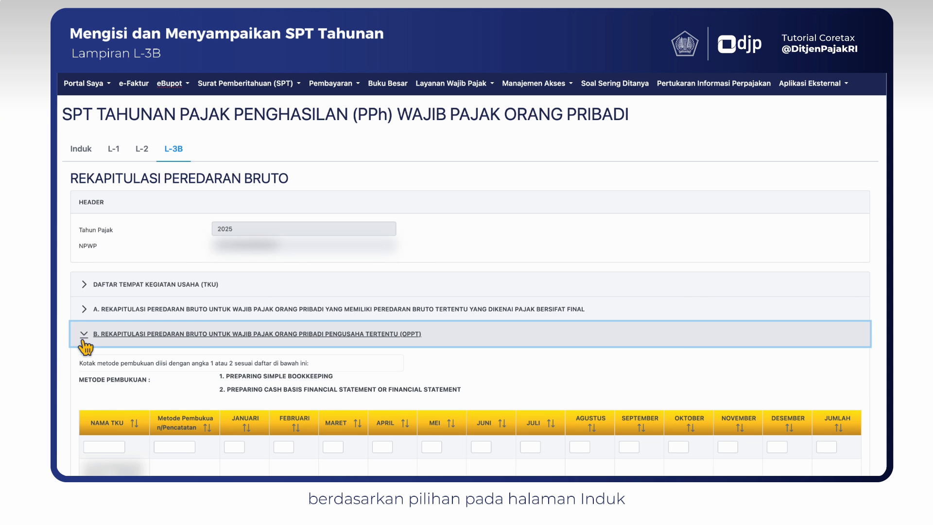
{"action": "left_click", "coordinate": [84, 311]}
{"action": "left_click", "coordinate": [84, 287]}
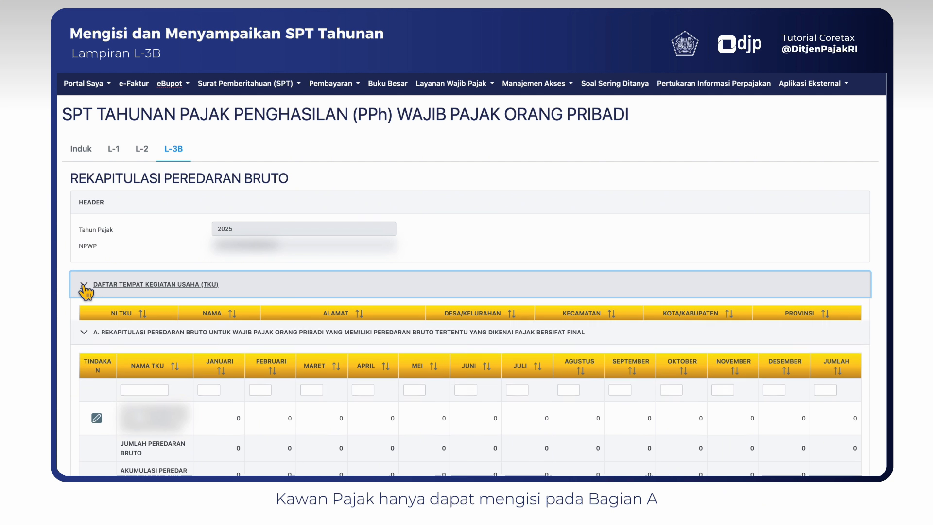
In section A, edit the business location's gross turnover and enter 125.000.000 for January, 150.000.000 for February and 120.000.000 for March
{"action": "scroll", "coordinate": [184, 396], "scroll_direction": "down", "scroll_amount": 5}
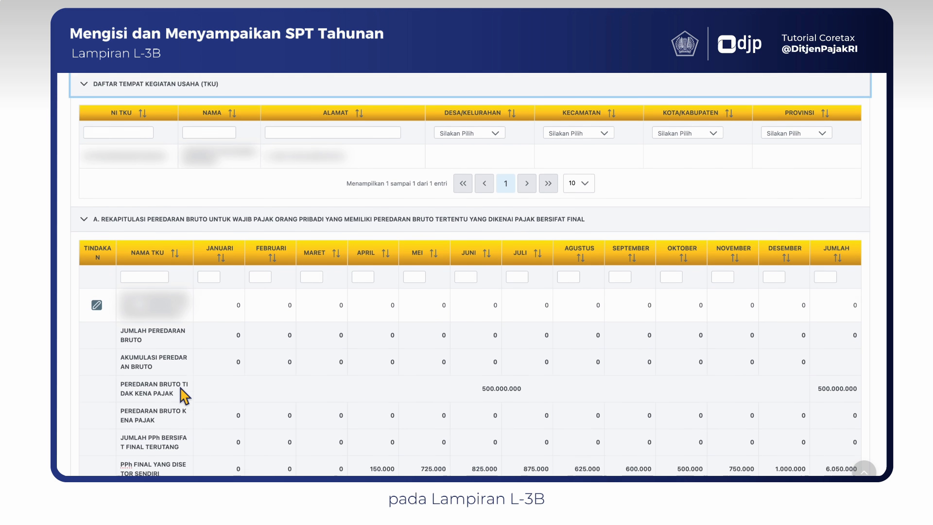
{"action": "scroll", "coordinate": [176, 383], "scroll_direction": "down", "scroll_amount": 1}
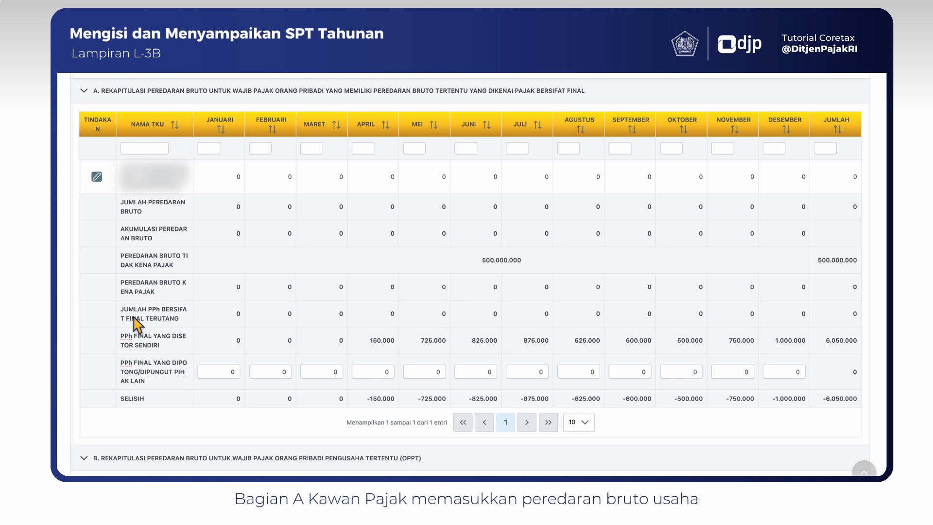
{"action": "left_click", "coordinate": [97, 177]}
{"action": "type", "text": "125000000"}
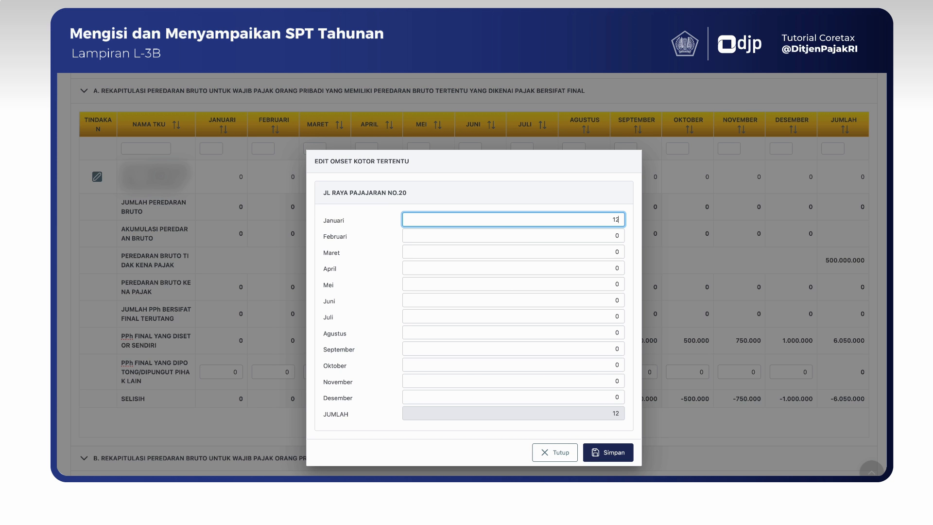
{"action": "key", "text": "Tab"}
{"action": "type", "text": "150.000.000"}
{"action": "key", "text": "Tab"}
{"action": "type", "text": "120000000"}
Enter gross turnover of 135.000.000 for April, 145.000.000 for May, 165.000.000 for June, 175.000.000 for July and 125.000.000 for August
{"action": "key", "text": "Tab"}
{"action": "type", "text": "135000000"}
{"action": "key", "text": "Tab"}
{"action": "type", "text": "145000000\t165000000\t175"}
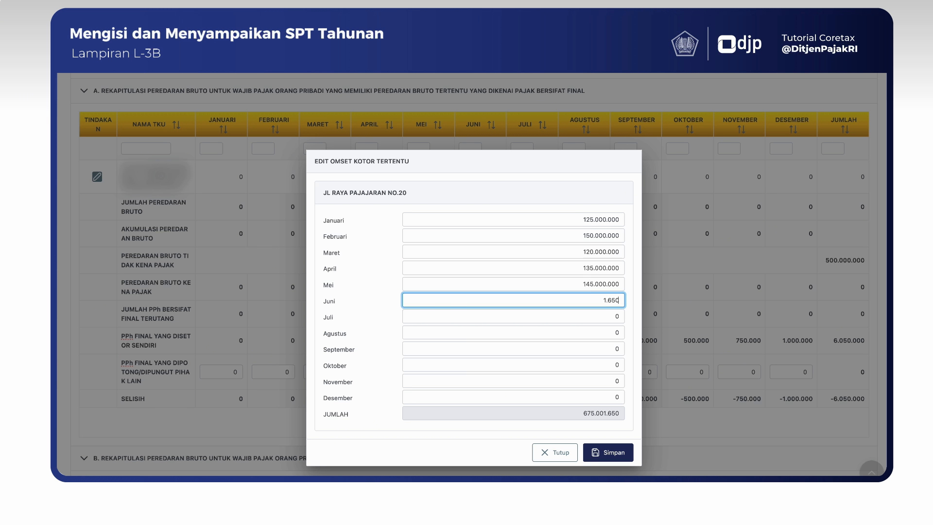
{"action": "type", "text": "000000\t125000000"}
Enter gross turnover of 120.000.000 for September, 100.000.000 for October, 150.000.000 for November and 200.000.000 for December, and save the turnover
{"action": "key", "text": "Tab"}
{"action": "type", "text": "120000000"}
{"action": "key", "text": "Tab"}
{"action": "type", "text": "100000000"}
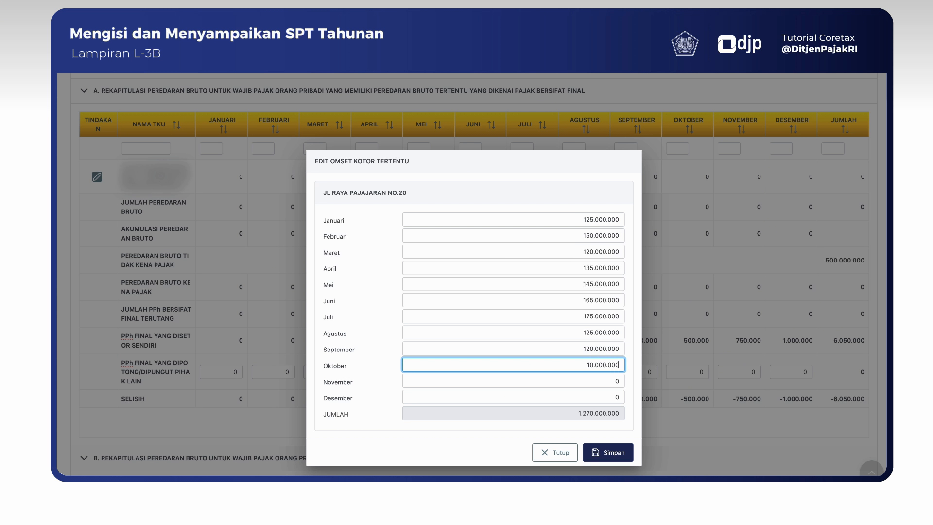
{"action": "key", "text": "Tab"}
{"action": "type", "text": "150000000"}
{"action": "key", "text": "Tab"}
{"action": "type", "text": "200000000"}
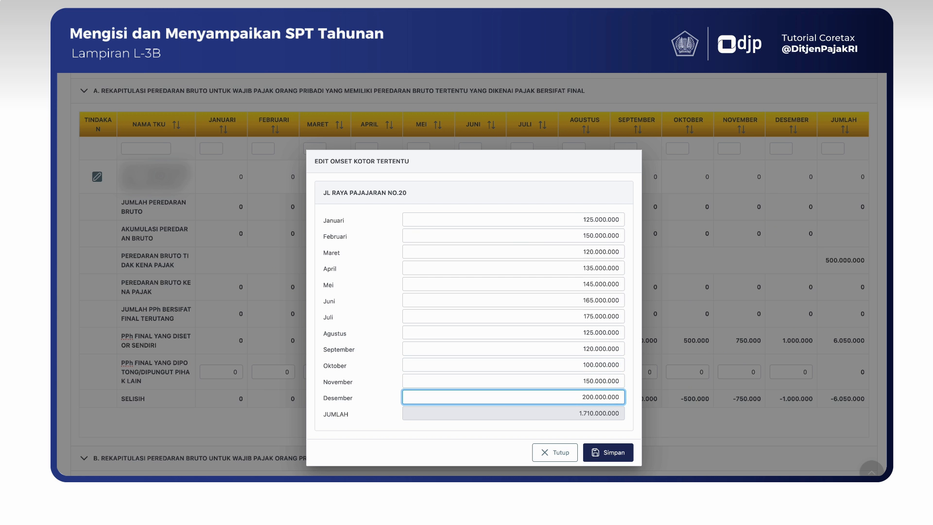
{"action": "left_click", "coordinate": [606, 455]}
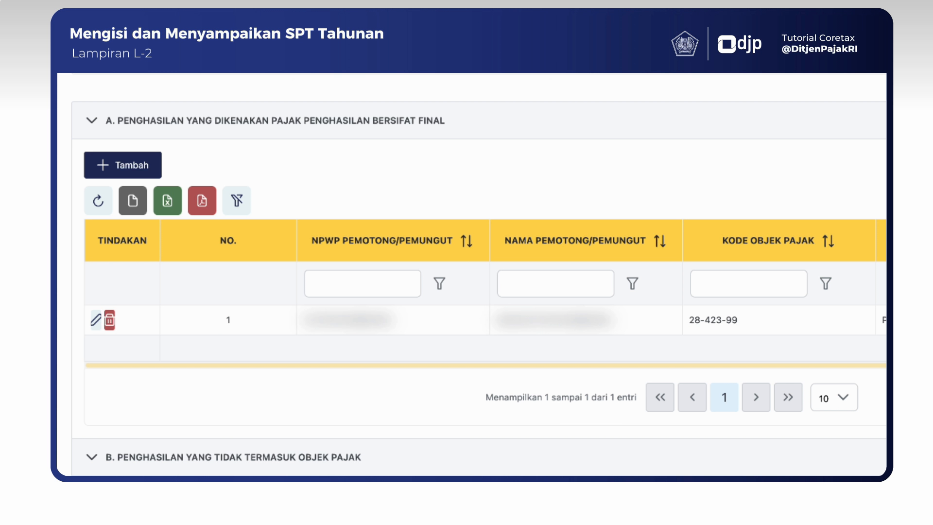
Go to attachment L-2 and review its sections by collapsing final-taxed income and non-taxable income and expanding them again
{"action": "left_click", "coordinate": [92, 127]}
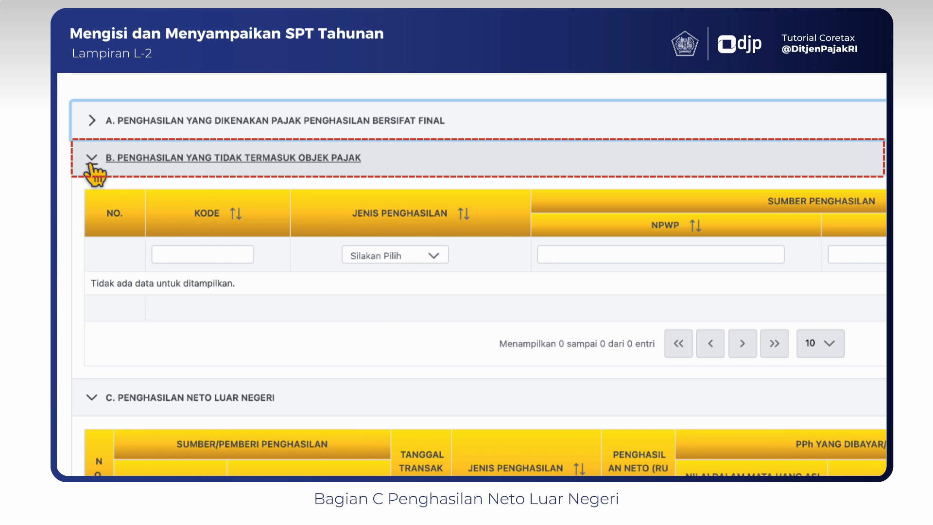
{"action": "left_click", "coordinate": [91, 165]}
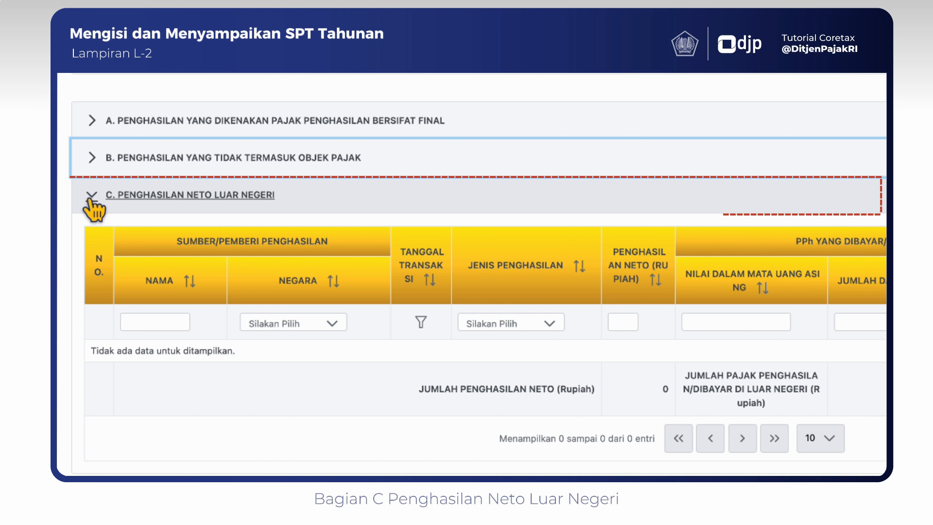
{"action": "left_click", "coordinate": [92, 159]}
{"action": "left_click", "coordinate": [91, 124]}
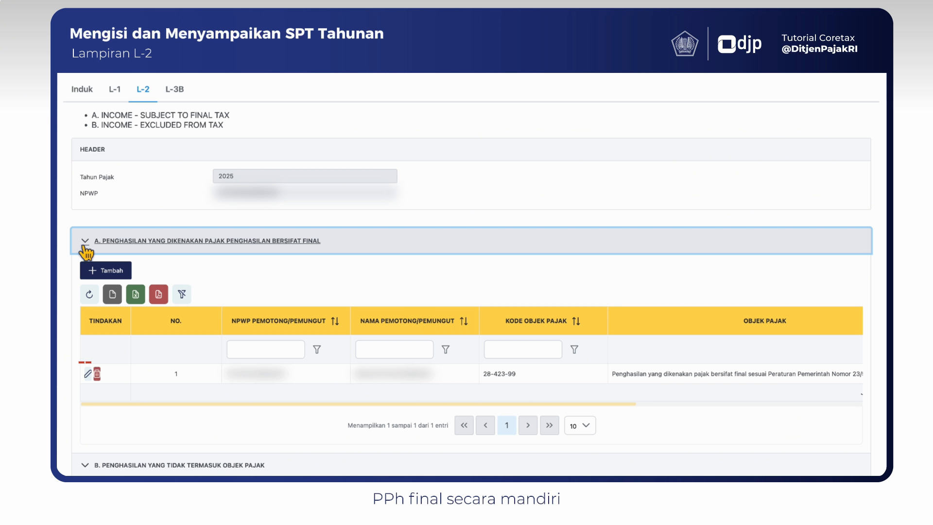
Edit the final-taxed income entry with code 28-423-99 in section A, set its DPP to 1.710.000.000 and save it
{"action": "left_click", "coordinate": [88, 372]}
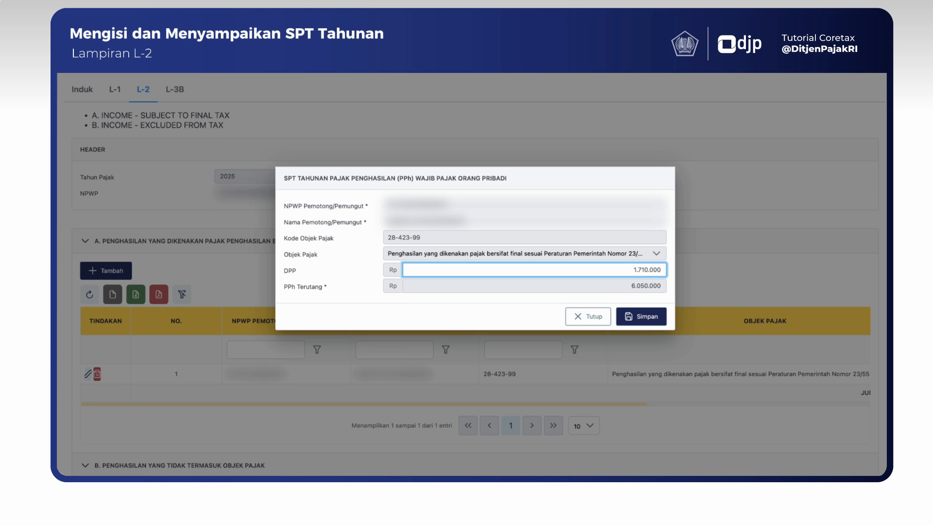
{"action": "left_click", "coordinate": [637, 316]}
{"action": "scroll", "coordinate": [492, 388], "scroll_direction": "right", "scroll_amount": 5}
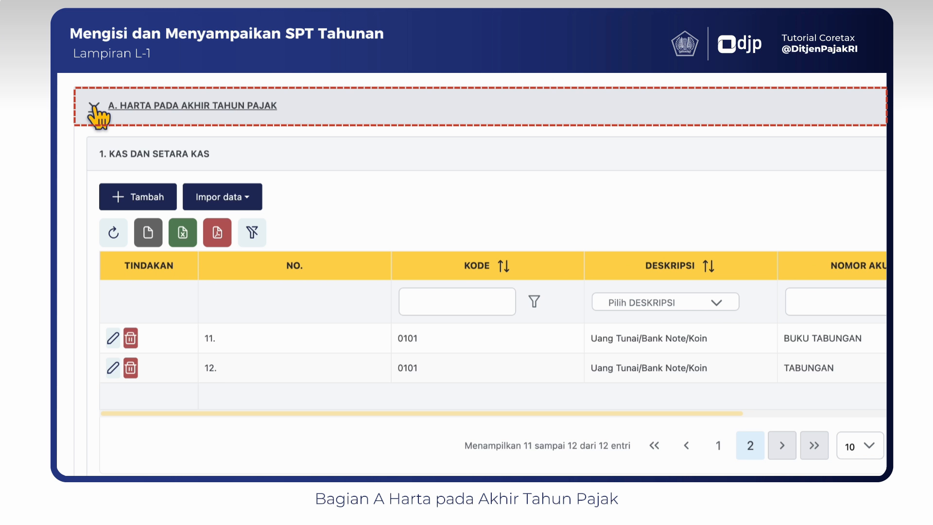
Go to attachment L-1 and review sections A to E by collapsing the upper ones and expanding assets, debts and dependents again
{"action": "left_click", "coordinate": [95, 107]}
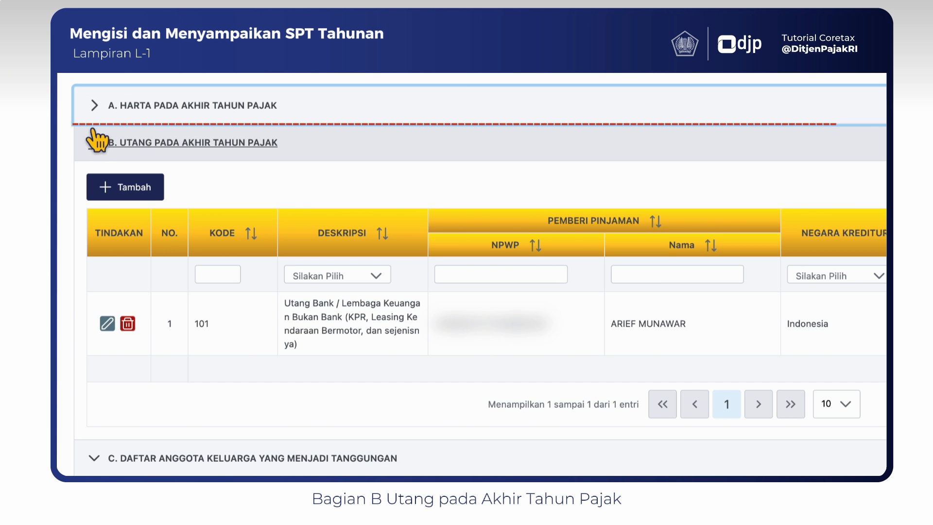
{"action": "left_click", "coordinate": [94, 143]}
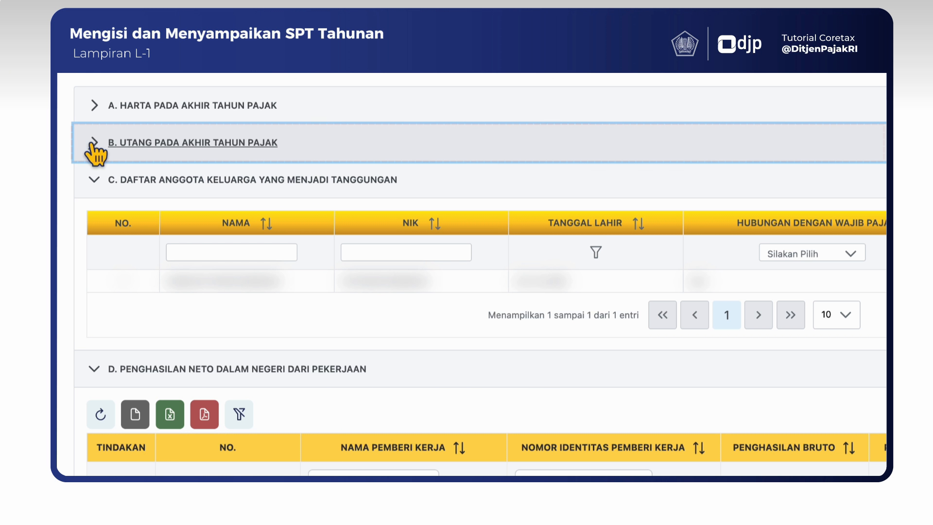
{"action": "left_click", "coordinate": [94, 182]}
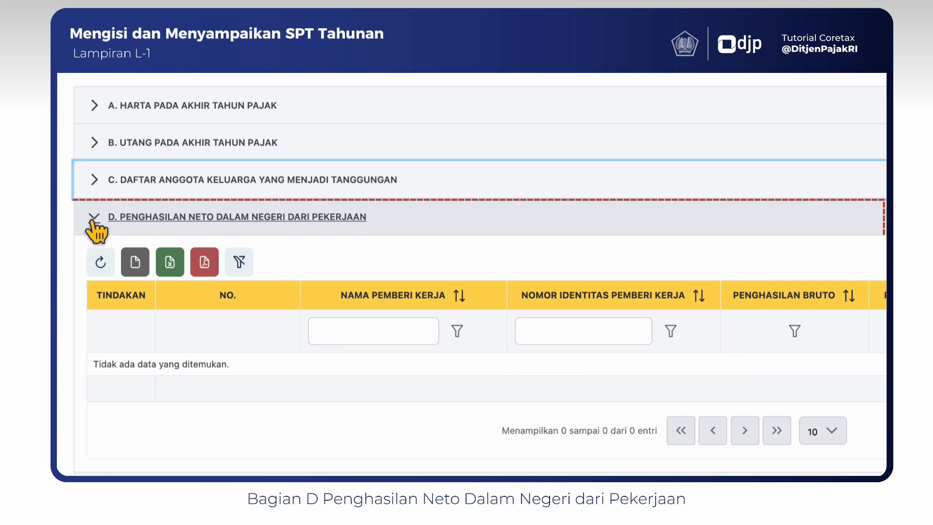
{"action": "left_click", "coordinate": [93, 220]}
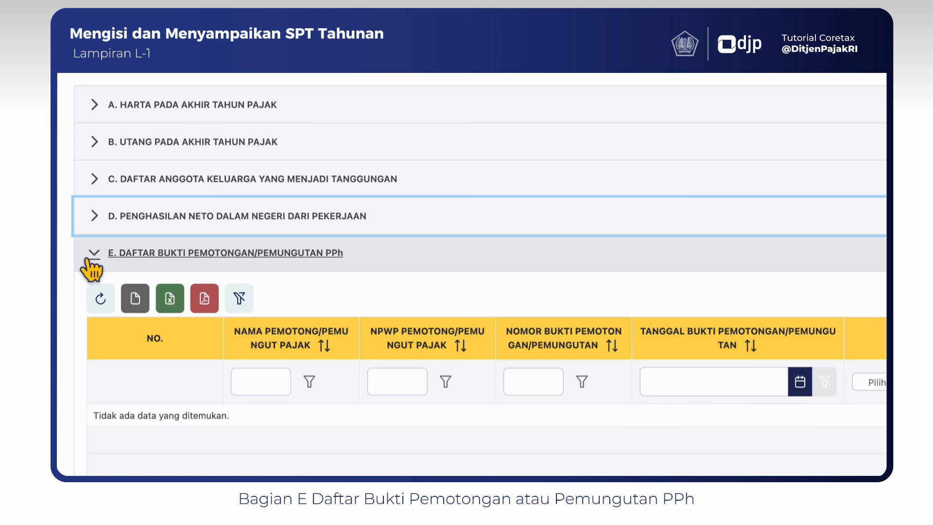
{"action": "scroll", "coordinate": [88, 261], "scroll_direction": "down", "scroll_amount": 2}
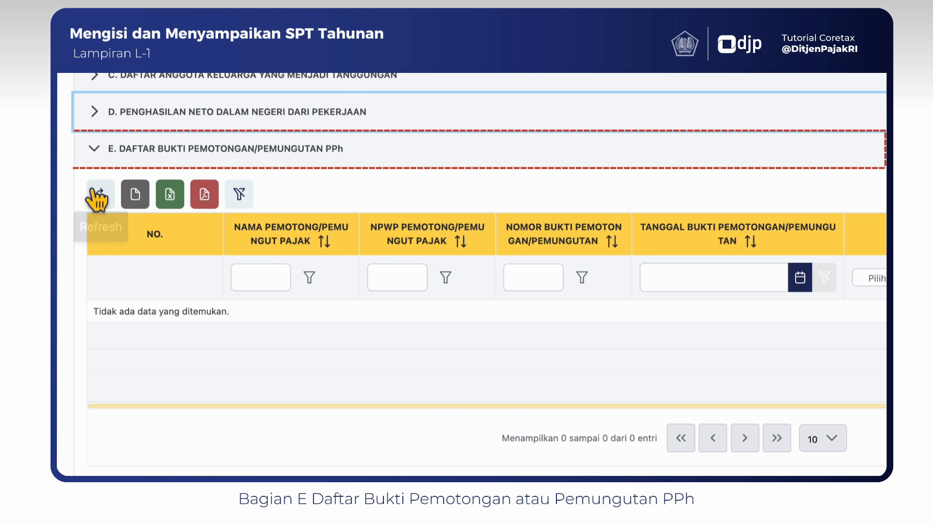
{"action": "scroll", "coordinate": [96, 171], "scroll_direction": "up", "scroll_amount": 5}
{"action": "scroll", "coordinate": [104, 428], "scroll_direction": "up", "scroll_amount": 2}
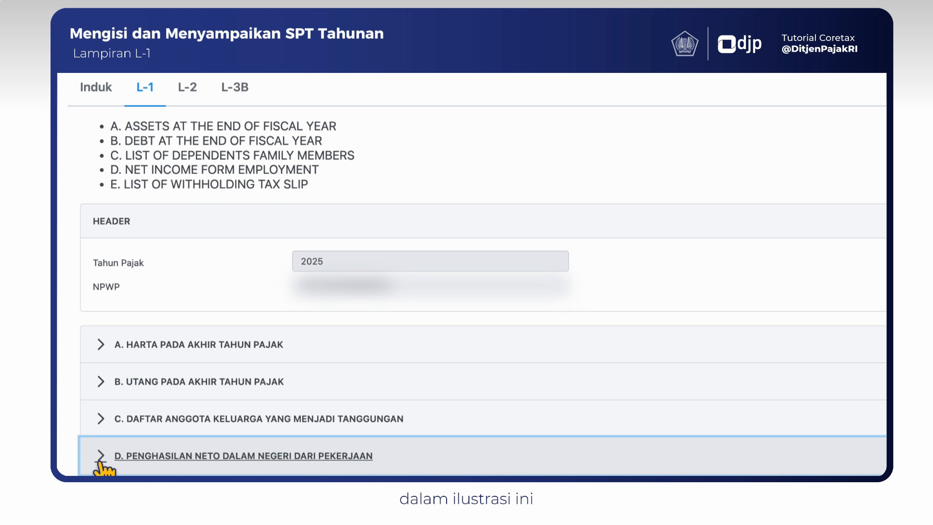
{"action": "left_click", "coordinate": [97, 418]}
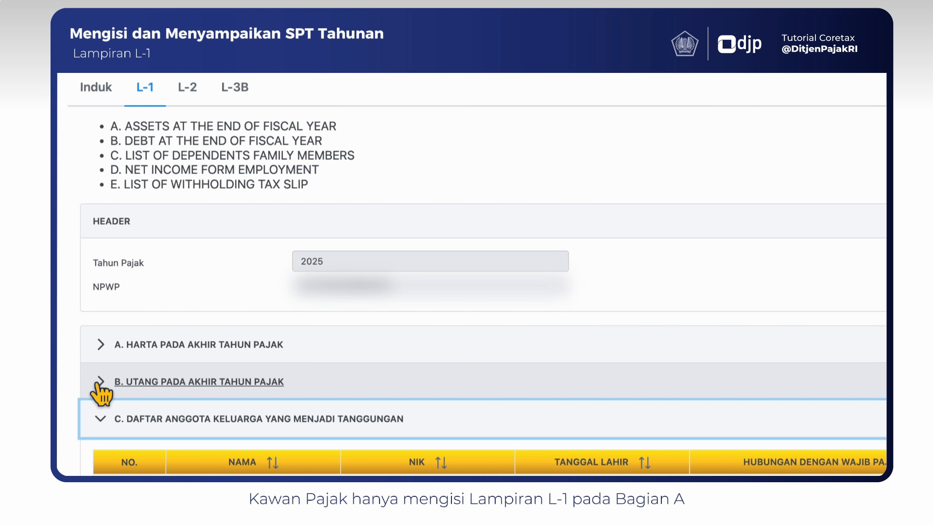
{"action": "left_click", "coordinate": [99, 382]}
{"action": "left_click", "coordinate": [100, 345]}
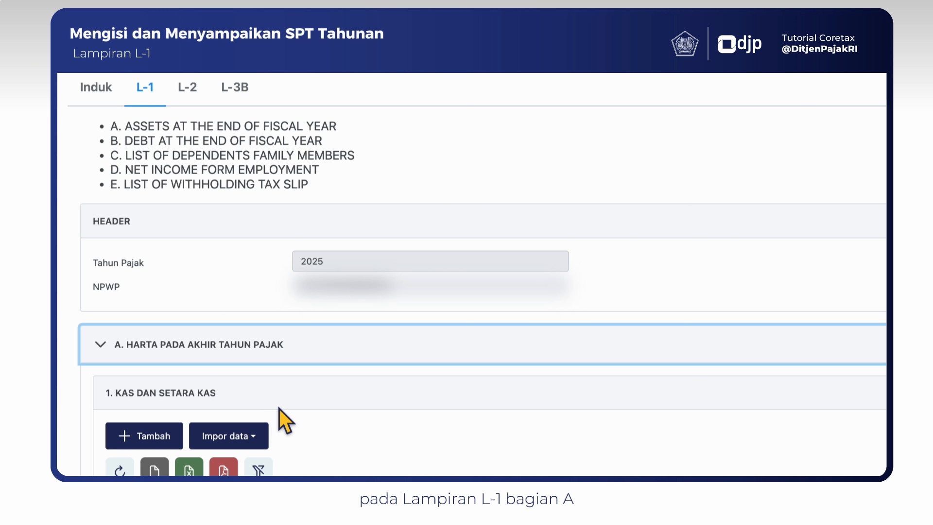
Delete the TABUNGAN cash entry, number 12, from the cash and cash equivalents list in section A
{"action": "scroll", "coordinate": [279, 409], "scroll_direction": "down", "scroll_amount": 2}
{"action": "scroll", "coordinate": [279, 409], "scroll_direction": "down", "scroll_amount": 5}
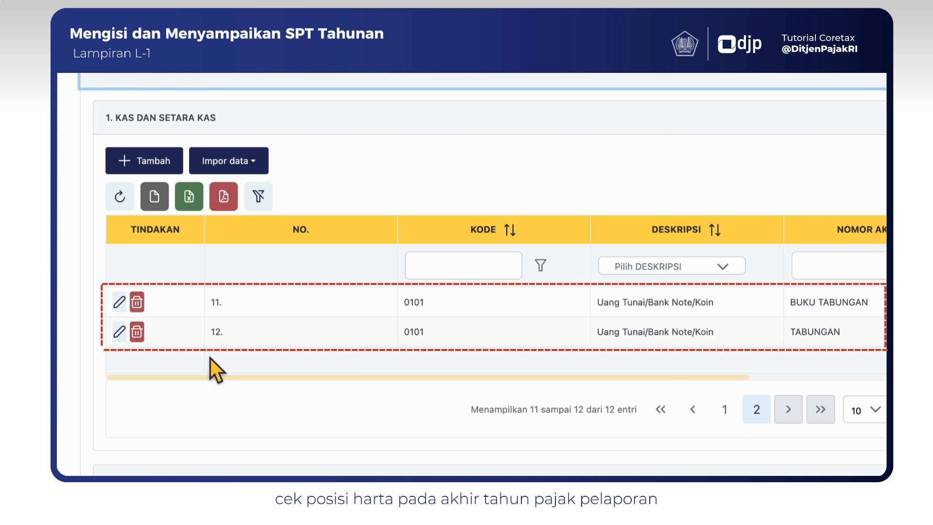
{"action": "left_click", "coordinate": [136, 334]}
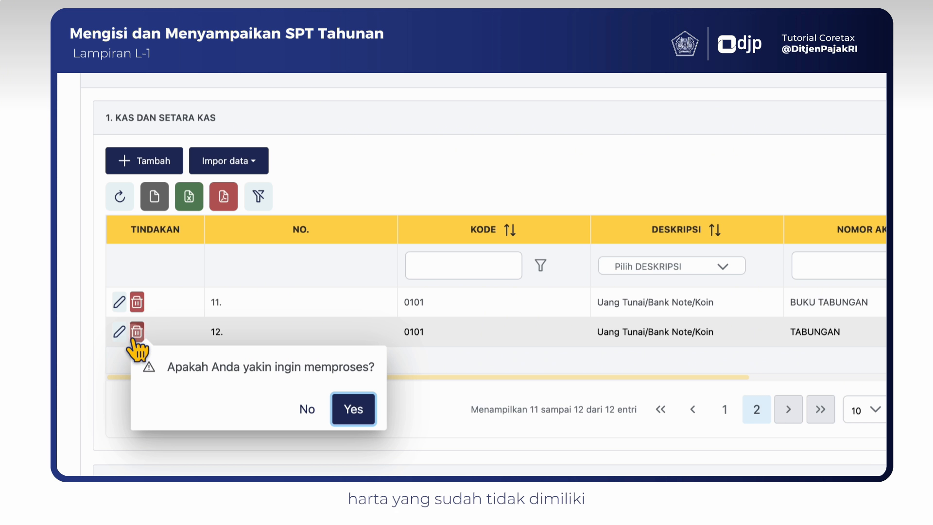
{"action": "left_click", "coordinate": [349, 409]}
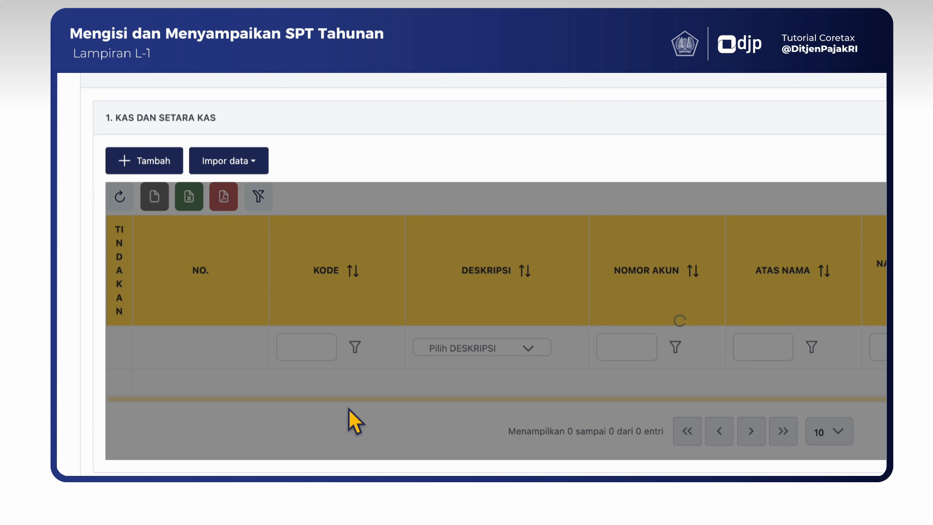
Delete the bank debt entry with code 101 from section B, debts at the end of the tax year
{"action": "scroll", "coordinate": [349, 410], "scroll_direction": "down", "scroll_amount": 8}
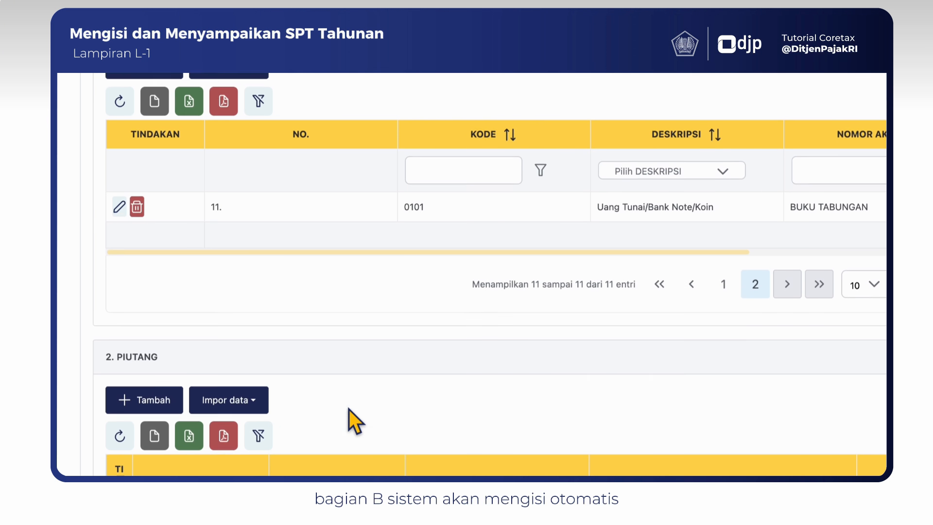
{"action": "scroll", "coordinate": [348, 410], "scroll_direction": "down", "scroll_amount": 15}
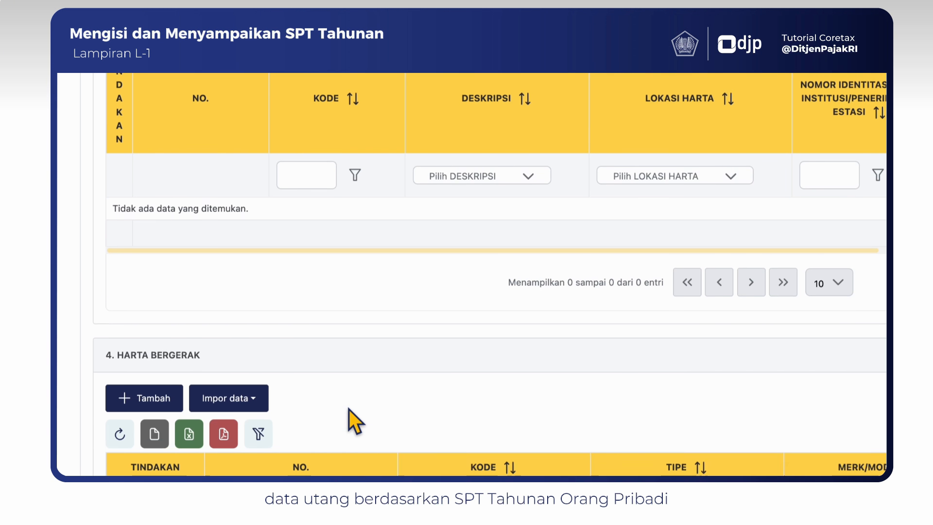
{"action": "scroll", "coordinate": [349, 409], "scroll_direction": "down", "scroll_amount": 15}
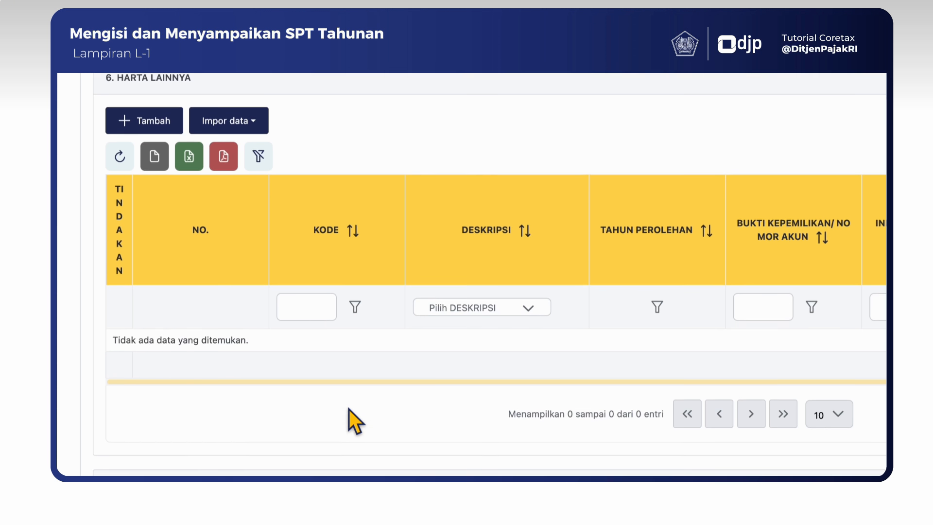
{"action": "scroll", "coordinate": [349, 409], "scroll_direction": "down", "scroll_amount": 2}
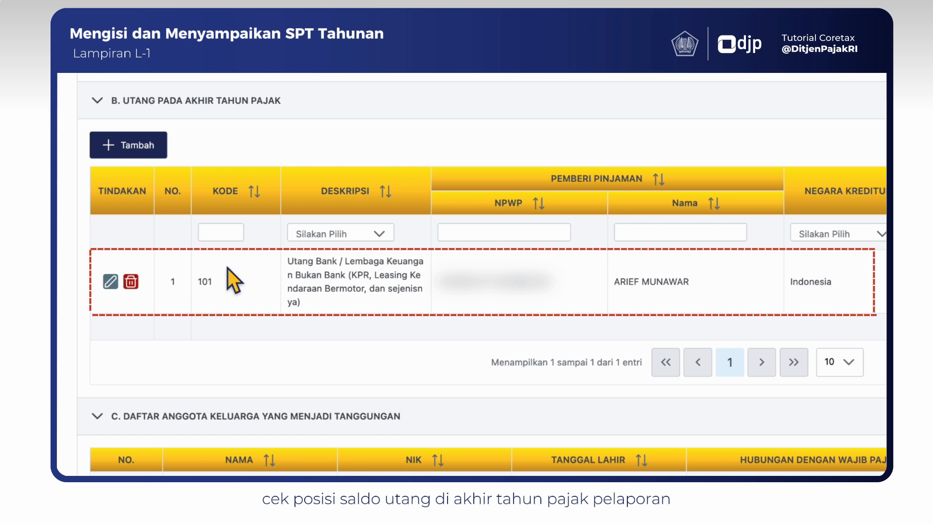
{"action": "left_click", "coordinate": [131, 282]}
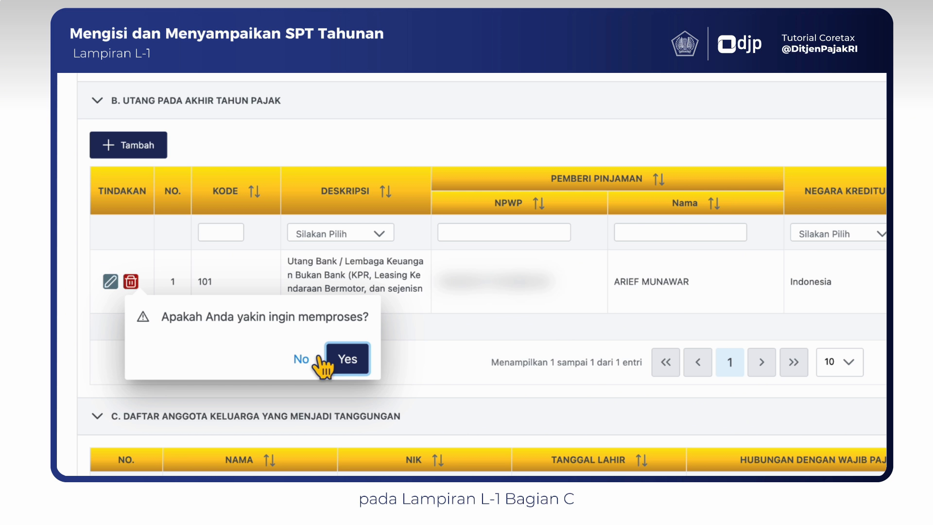
{"action": "left_click", "coordinate": [348, 363]}
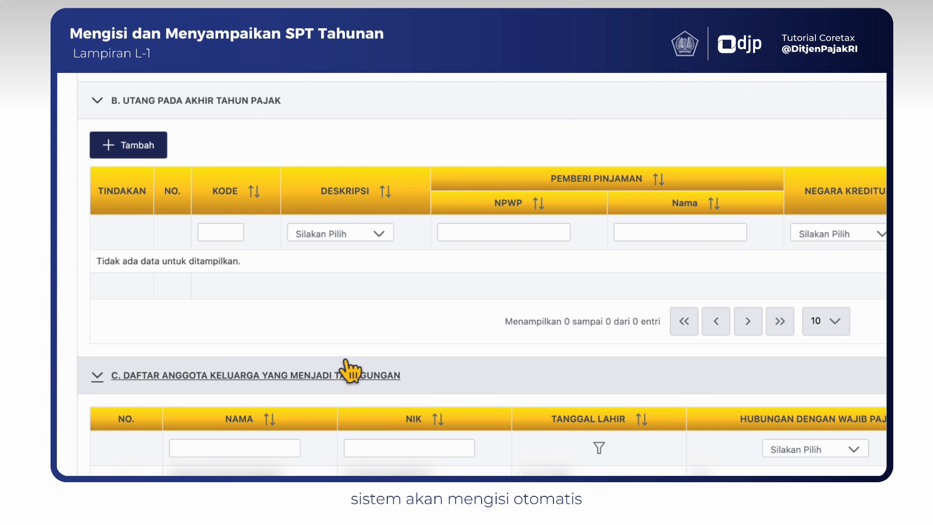
Check the dependent family members list in section C of attachment L-1 and return to the main form
{"action": "scroll", "coordinate": [349, 369], "scroll_direction": "down", "scroll_amount": 2}
{"action": "scroll", "coordinate": [350, 371], "scroll_direction": "down", "scroll_amount": 3}
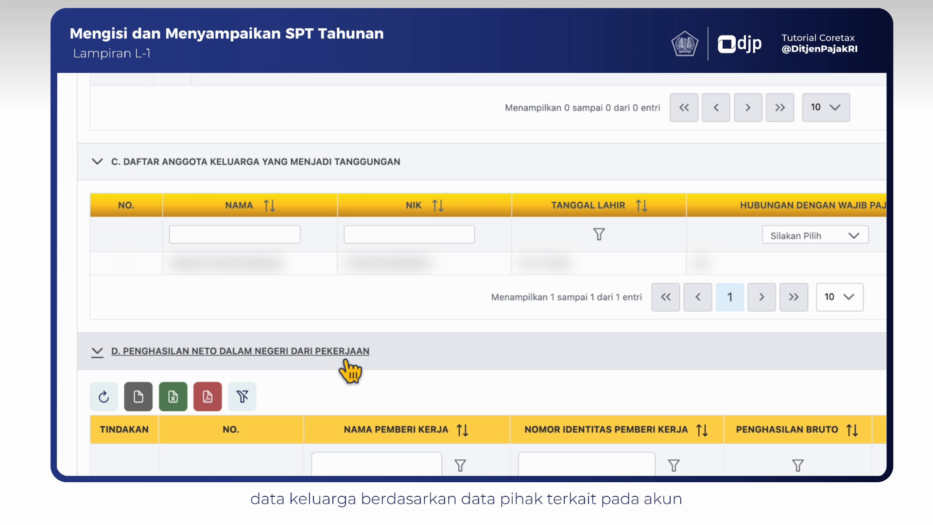
{"action": "scroll", "coordinate": [346, 361], "scroll_direction": "down", "scroll_amount": 1}
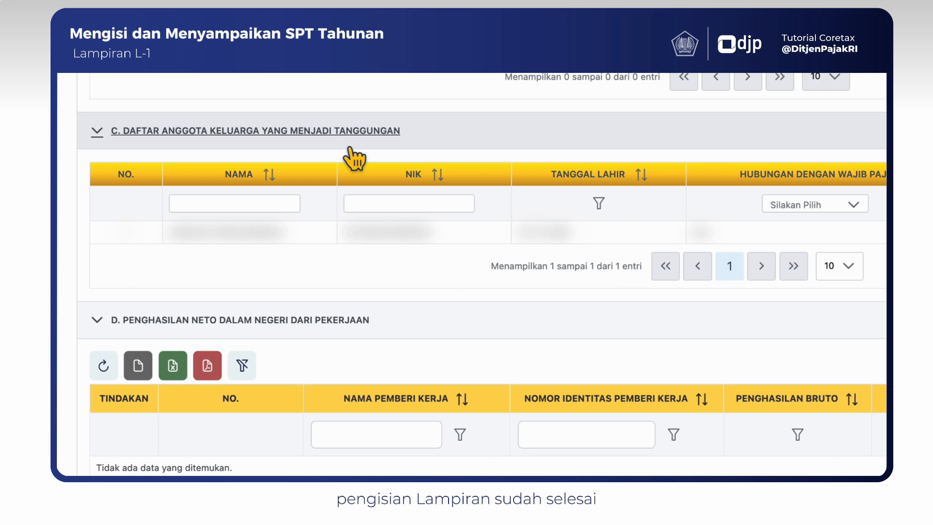
{"action": "scroll", "coordinate": [353, 157], "scroll_direction": "up", "scroll_amount": 8}
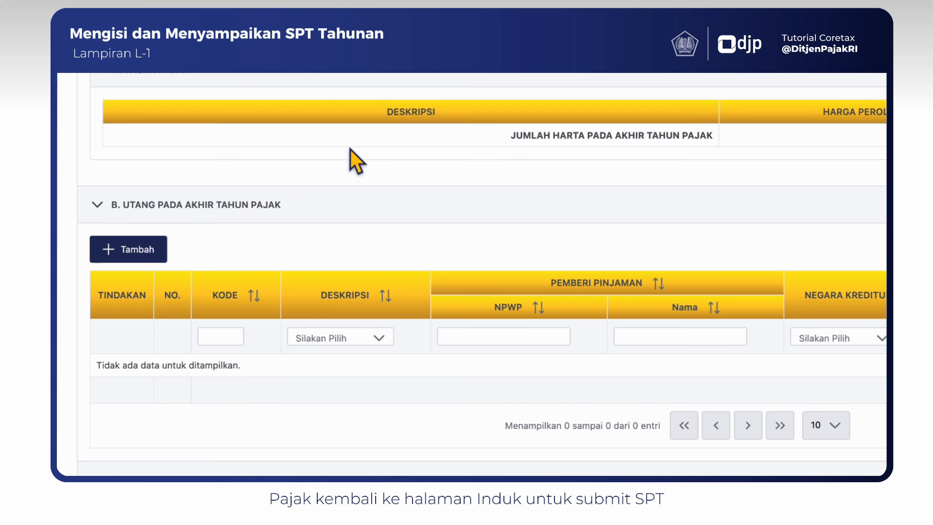
{"action": "scroll", "coordinate": [350, 150], "scroll_direction": "up", "scroll_amount": 10}
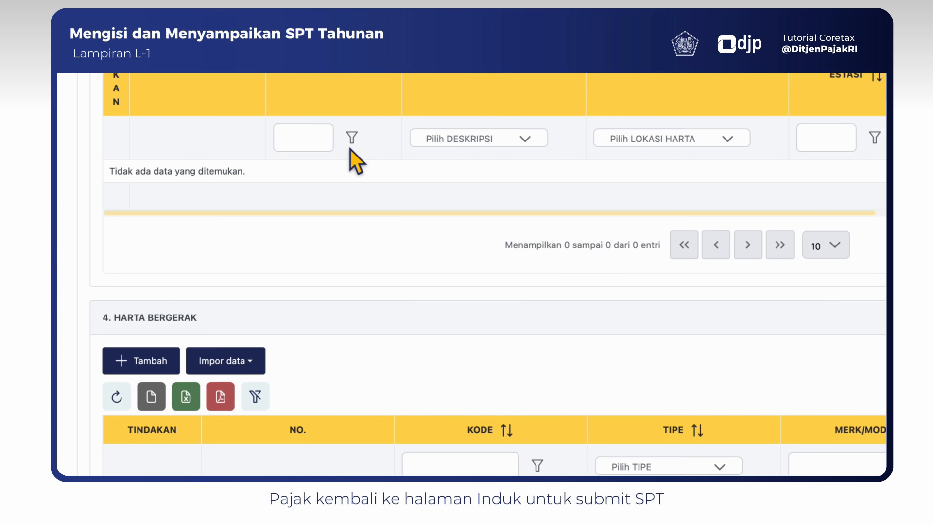
{"action": "scroll", "coordinate": [351, 150], "scroll_direction": "up", "scroll_amount": 15}
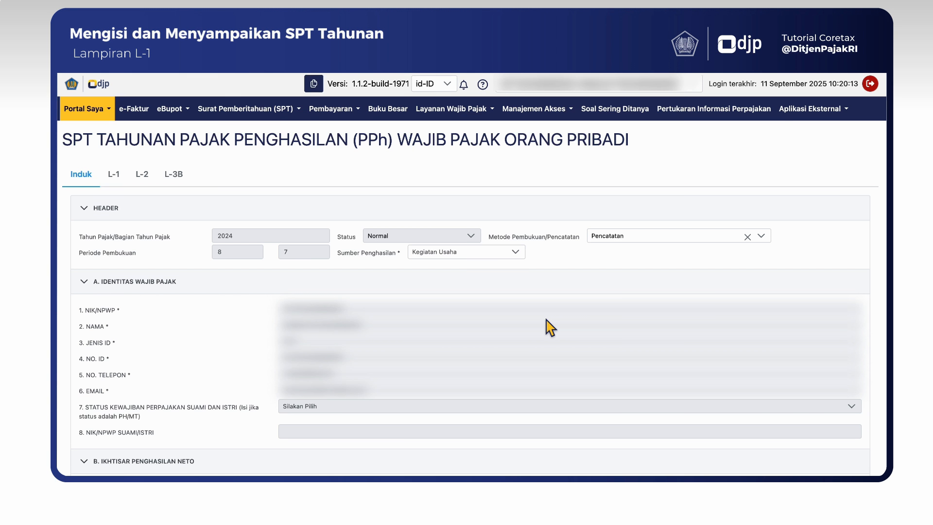
Accept the declaration in section K of the main form and submit the return with Bayar dan Lapor
{"action": "scroll", "coordinate": [497, 372], "scroll_direction": "down", "scroll_amount": 20}
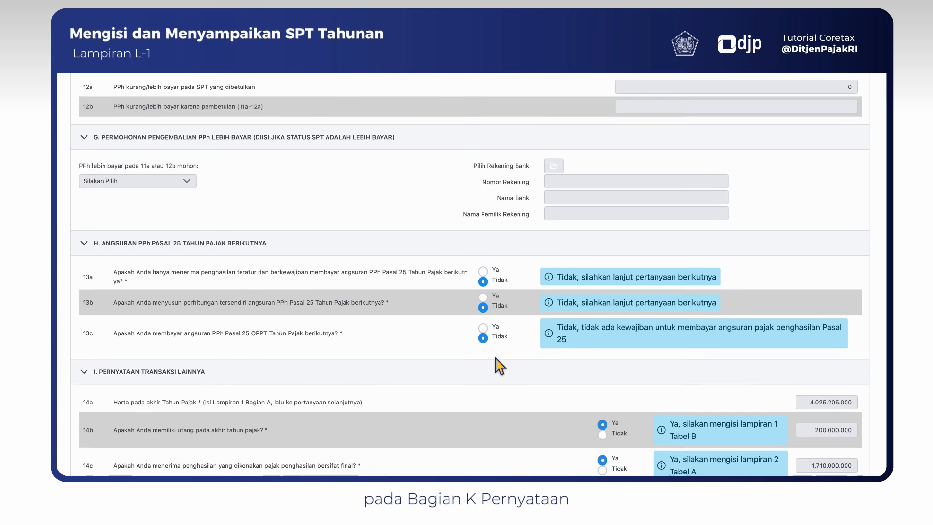
{"action": "scroll", "coordinate": [226, 274], "scroll_direction": "down", "scroll_amount": 3}
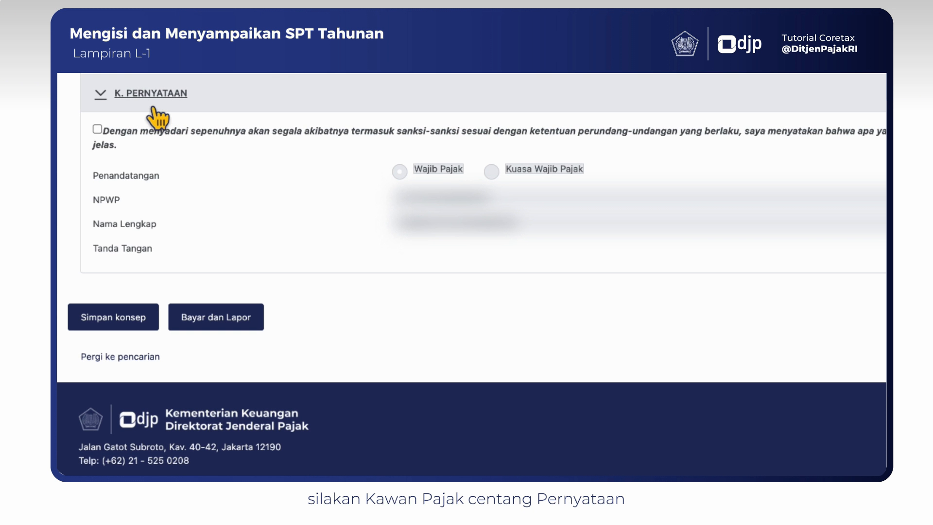
{"action": "left_click", "coordinate": [98, 129]}
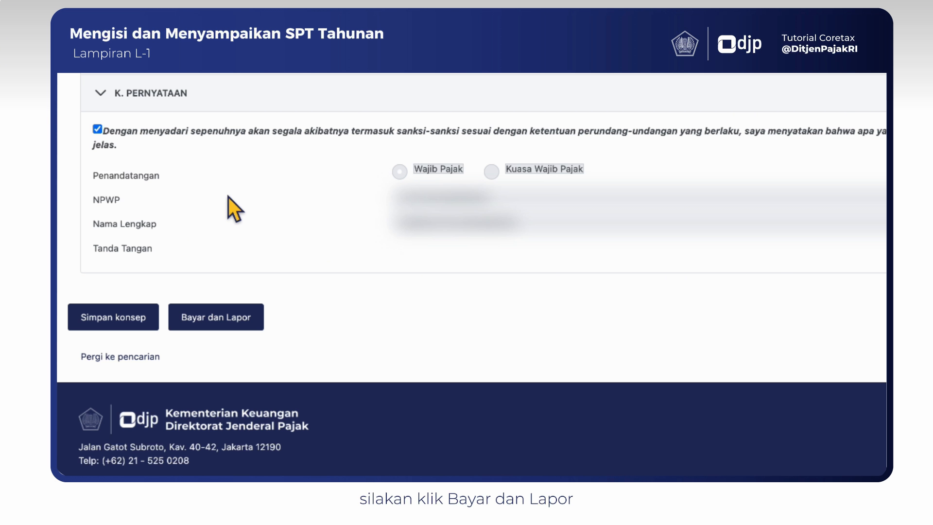
{"action": "left_click", "coordinate": [217, 323]}
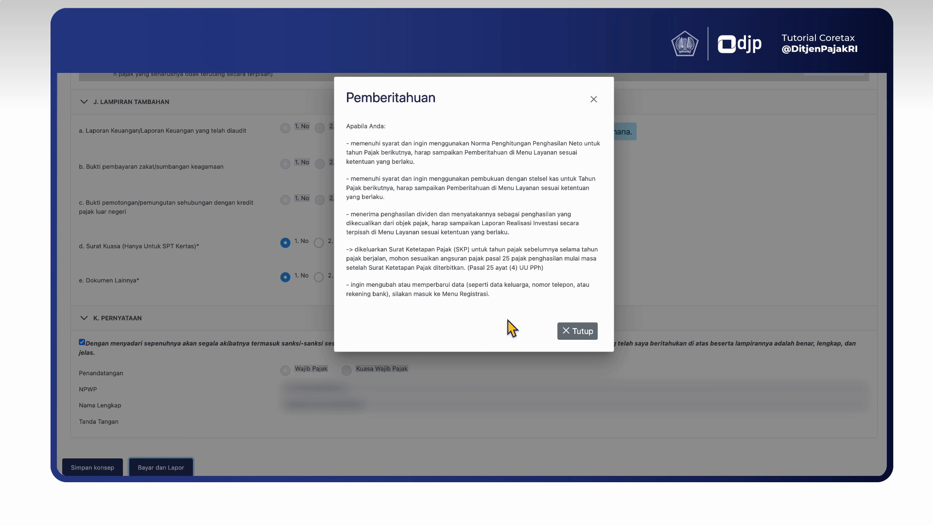
Dismiss the notice, sign the return with Kode Otorisasi DJP as provider and the signer's passphrase, then save and confirm the signature
{"action": "left_click", "coordinate": [559, 336]}
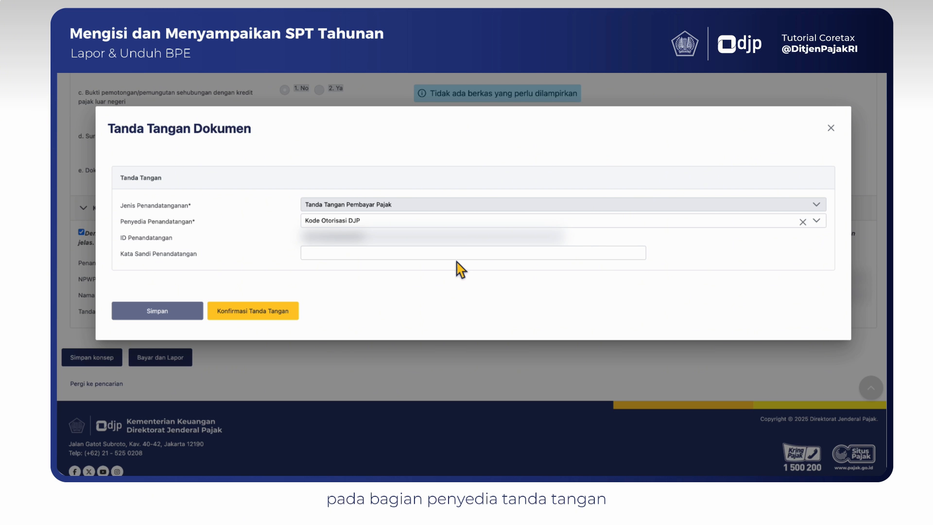
{"action": "left_click", "coordinate": [401, 223]}
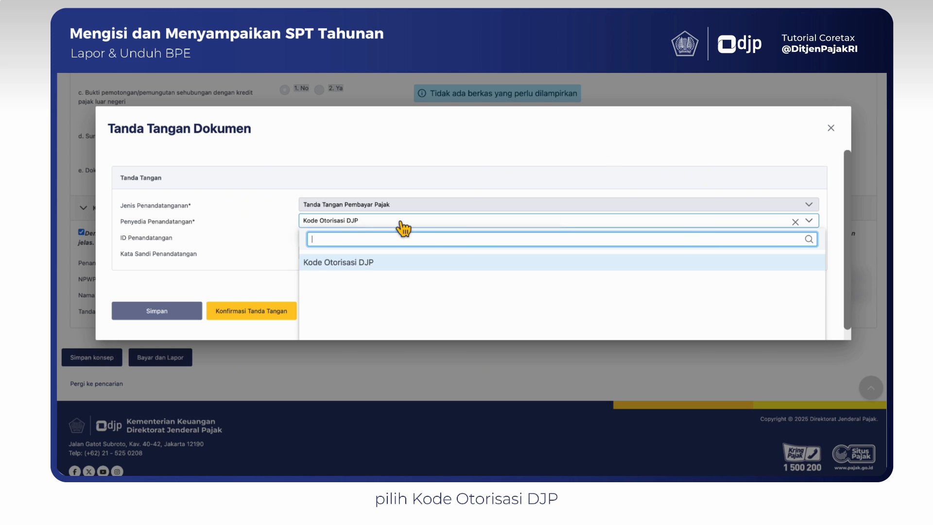
{"action": "left_click", "coordinate": [396, 266]}
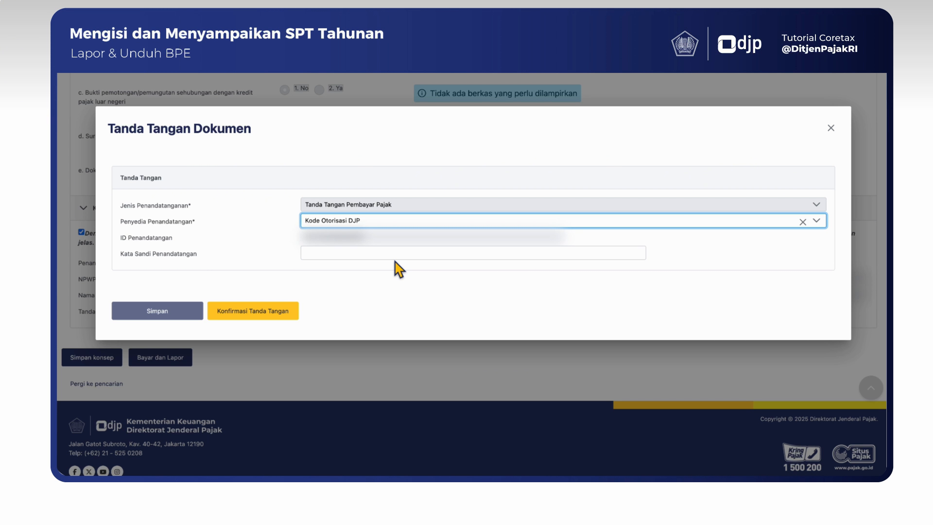
{"action": "left_click", "coordinate": [366, 255]}
{"action": "type", "text": "•••••••"}
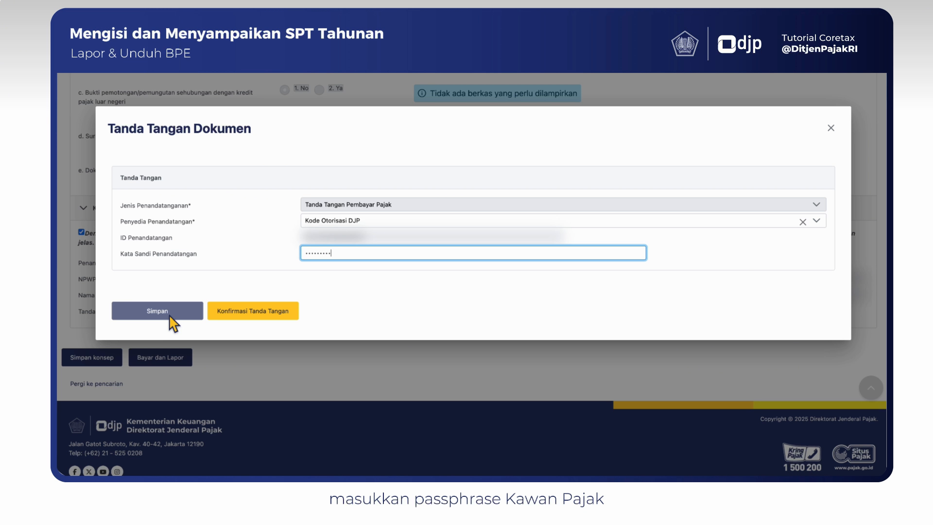
{"action": "left_click", "coordinate": [157, 312]}
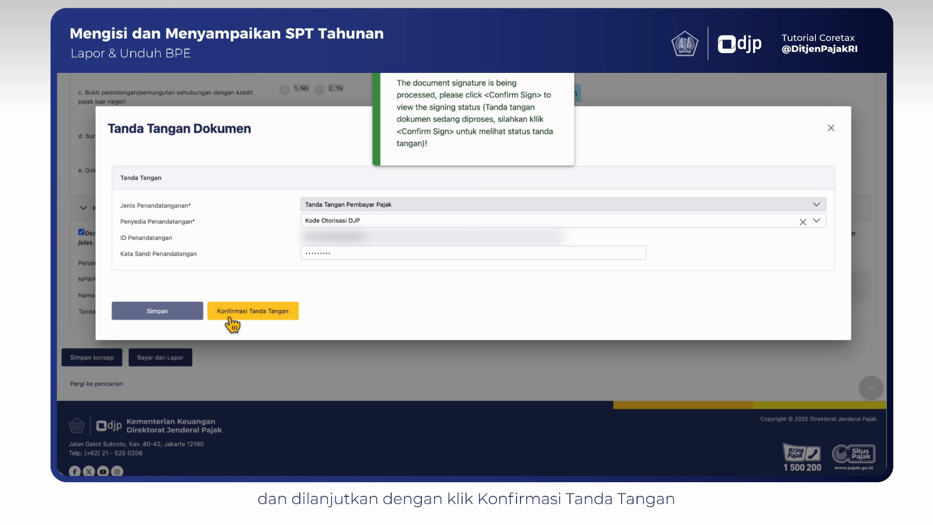
{"action": "left_click", "coordinate": [230, 318]}
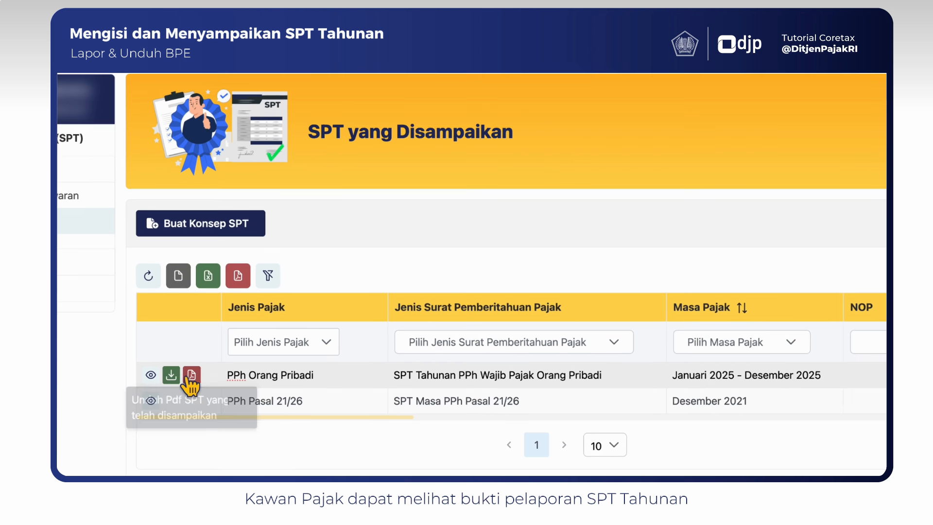
Download the PDF of the submitted SPT Tahunan PPh Wajib Pajak Orang Pribadi for Januari 2025 - Desember 2025
{"action": "left_click", "coordinate": [256, 365]}
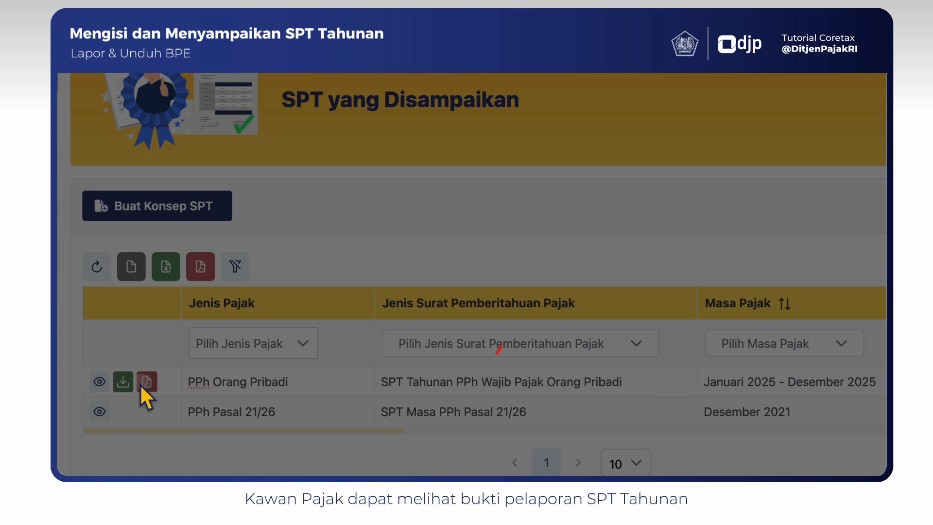